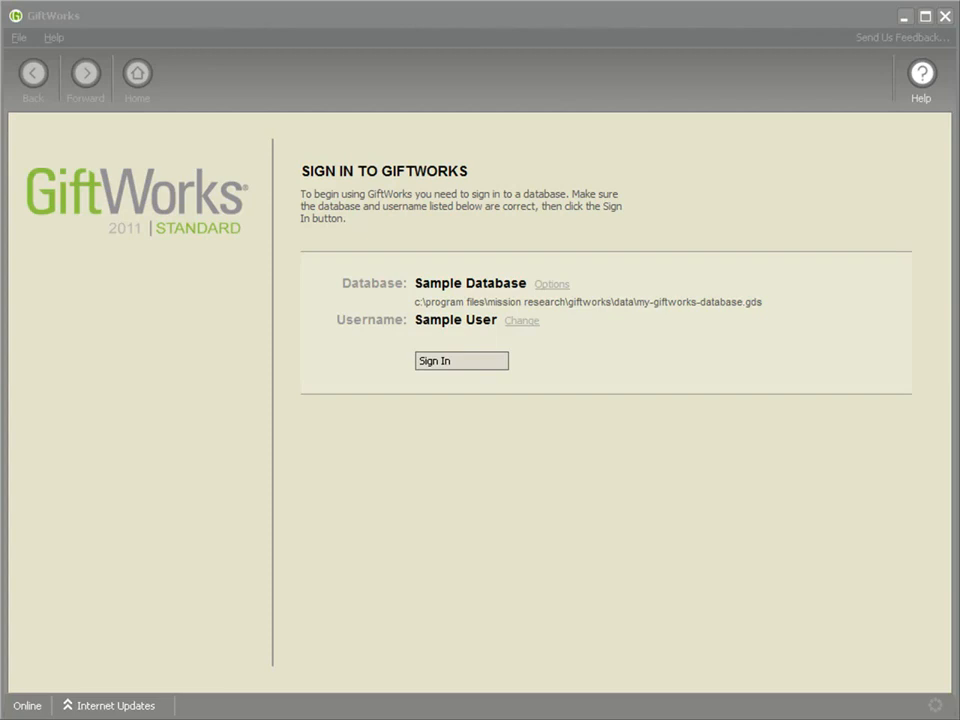
# Sign in to the Sample Database.
pyautogui.click(458, 366)
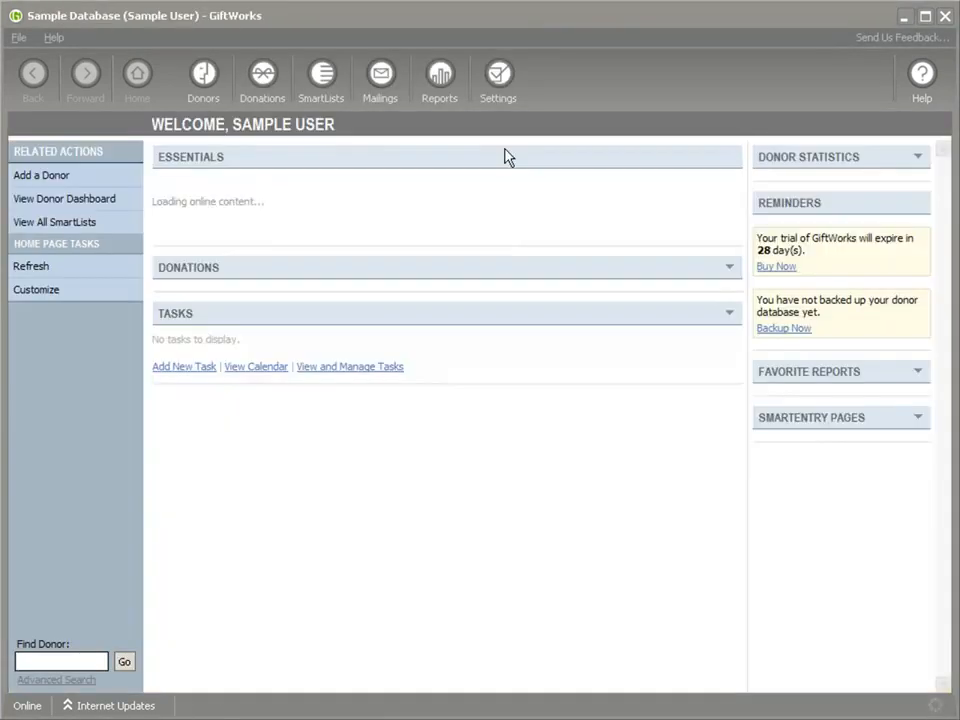
# Reach Manage Honoraria and Memorials via Settings > Additional Settings & Tools.
pyautogui.click(502, 82)
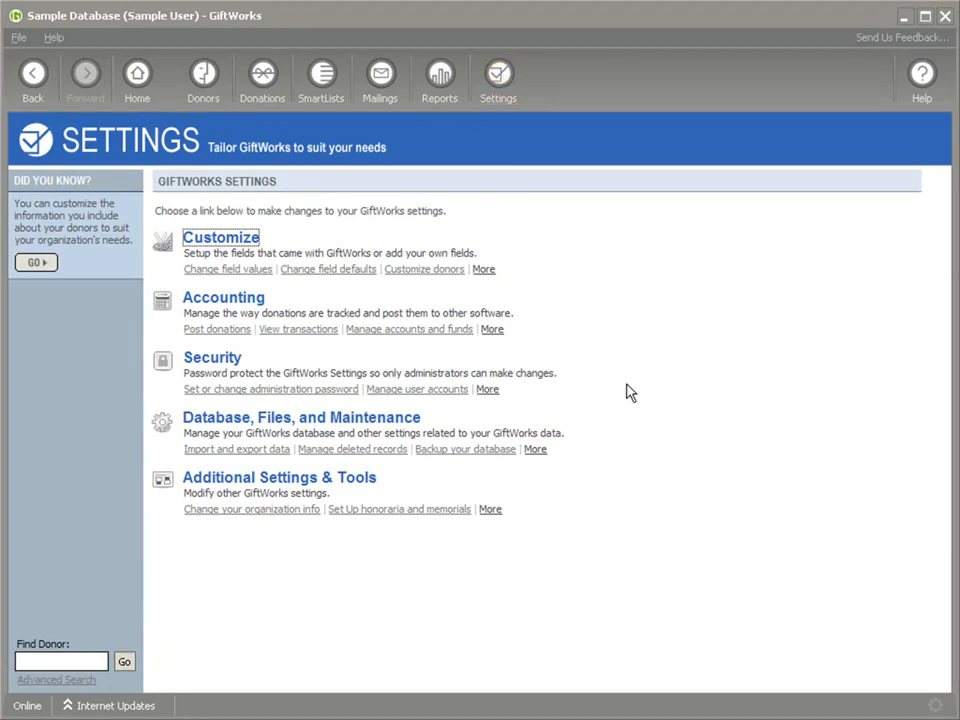
pyautogui.click(218, 484)
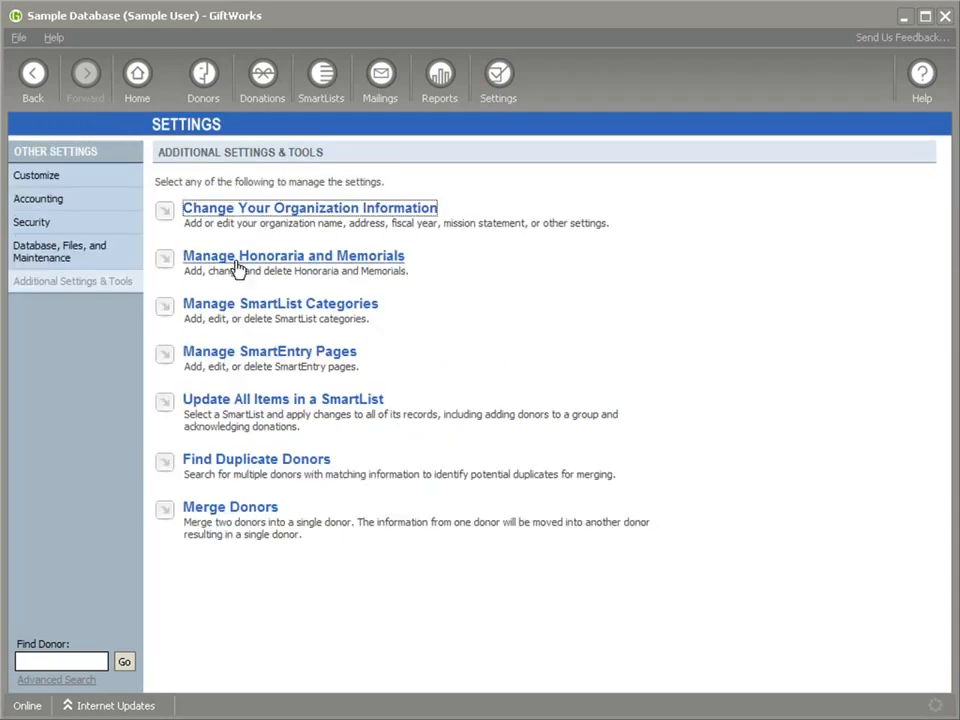
pyautogui.click(235, 259)
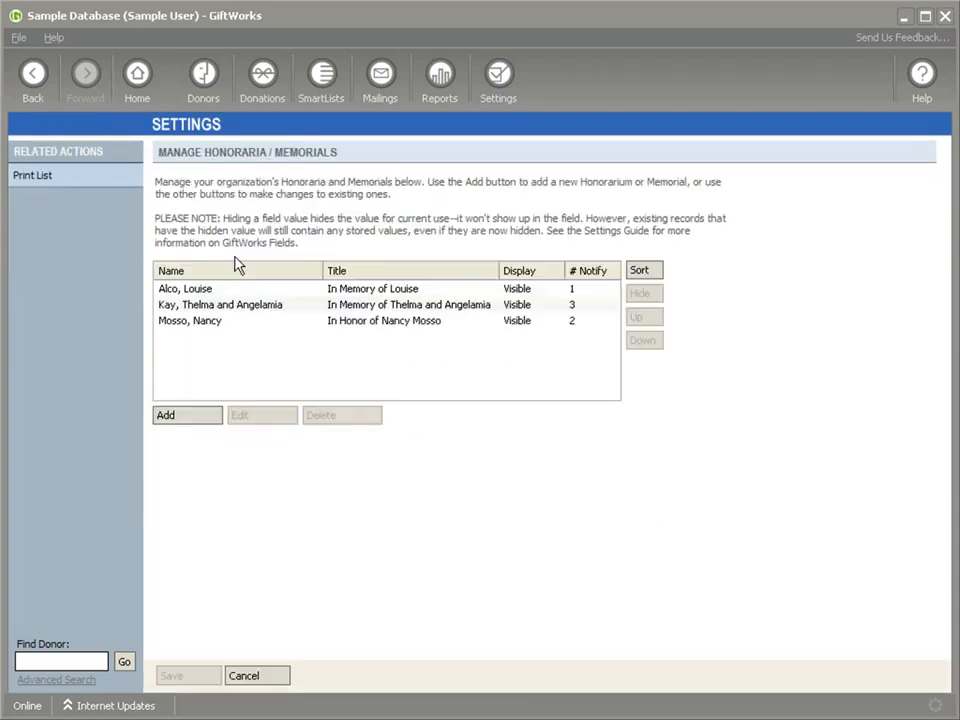
# Add a new memorial named 'Lemon, Patches' titled 'in memory of Patches'.
pyautogui.click(188, 420)
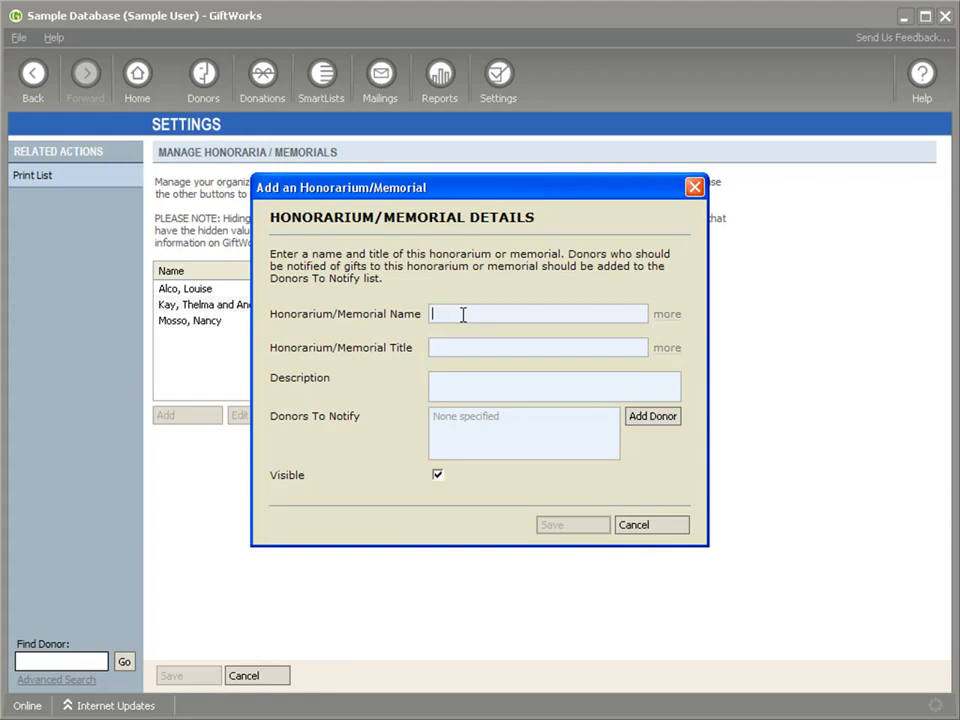
pyautogui.write('In ')
pyautogui.write('memory o')
pyautogui.write('f so and so')
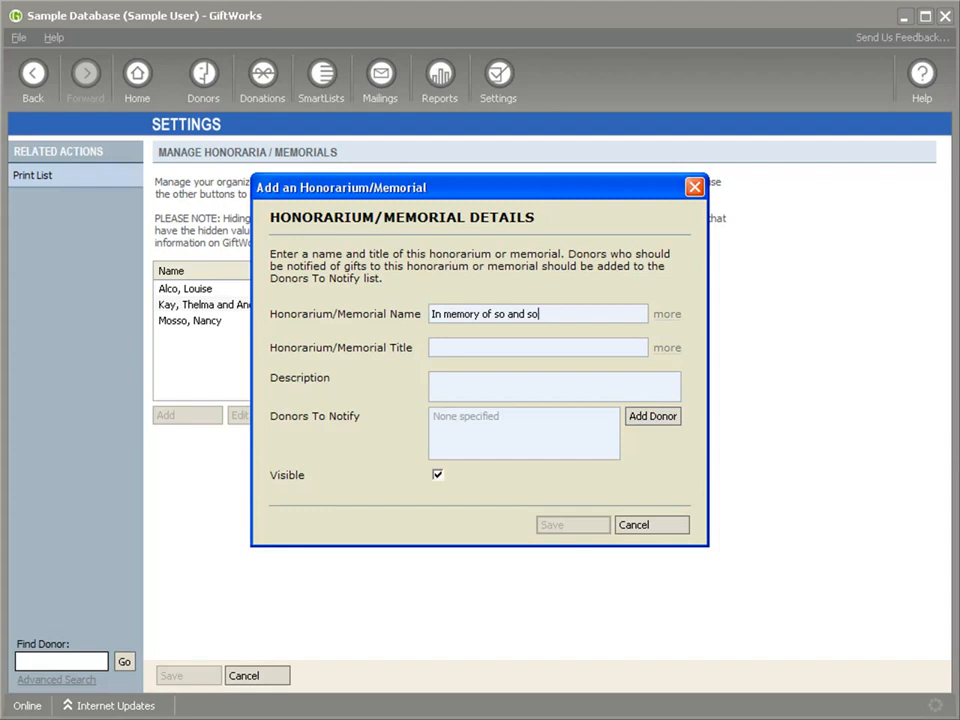
pyautogui.press('BackSpace')
pyautogui.press('BackSpace')
pyautogui.press('BackSpace')
pyautogui.press('BackSpace')
pyautogui.press('BackSpace')
pyautogui.press('BackSpace')
pyautogui.press('BackSpace')
pyautogui.write('Lemon,')
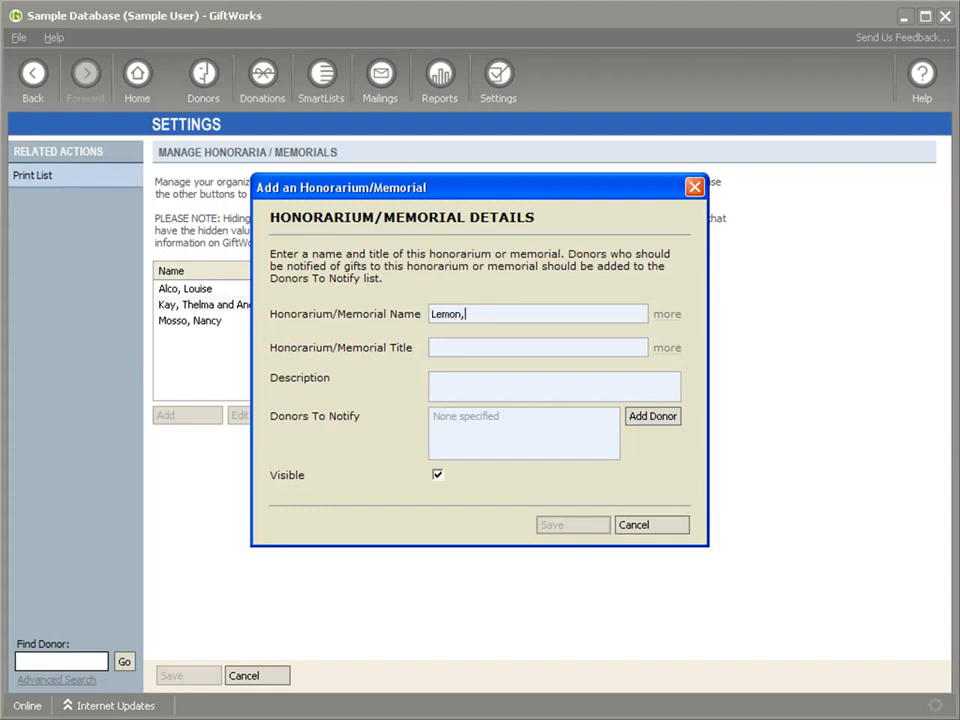
pyautogui.write(' Patches')
pyautogui.press('Tab')
pyautogui.write('in memo')
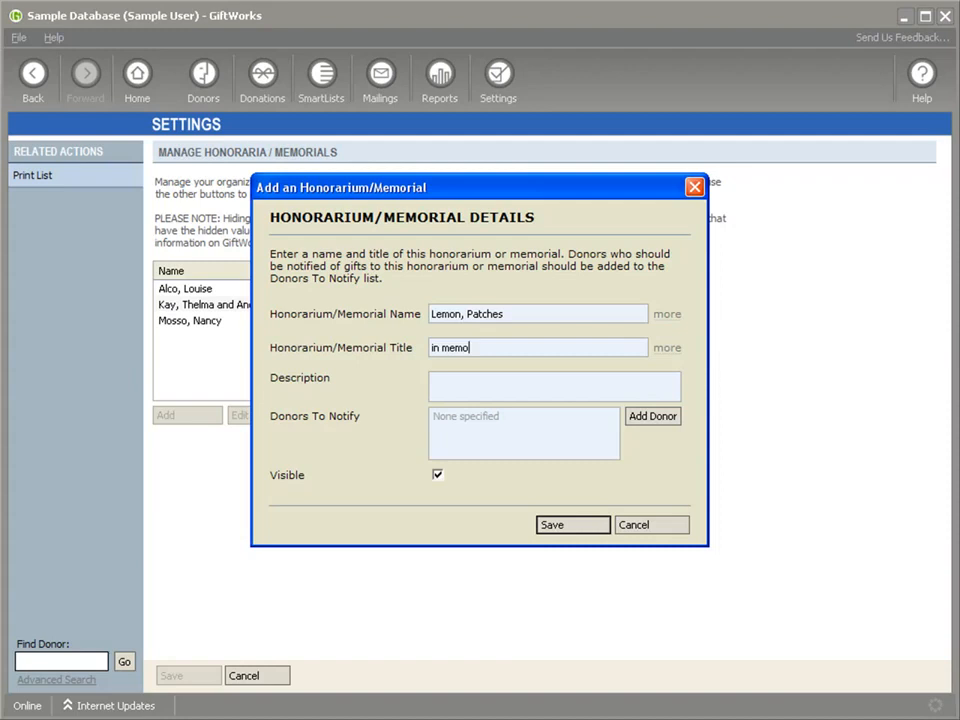
pyautogui.write('ry of Patche')
pyautogui.write('s')
pyautogui.press('Tab')
pyautogui.click(643, 420)
pyautogui.write('steve')
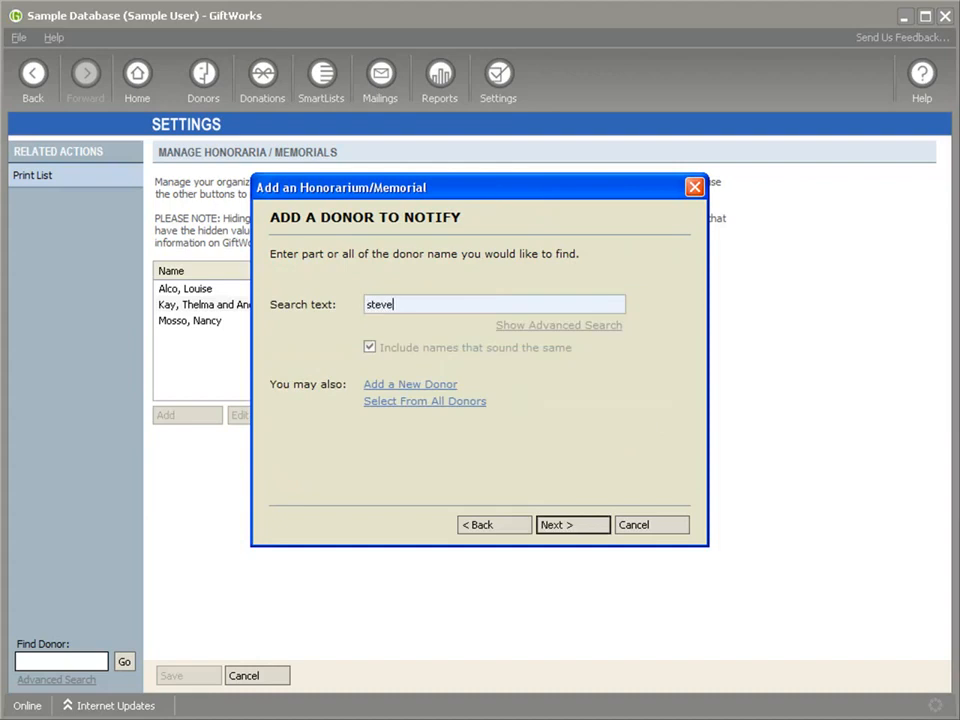
pyautogui.press('Return')
pyautogui.doubleClick(408, 379)
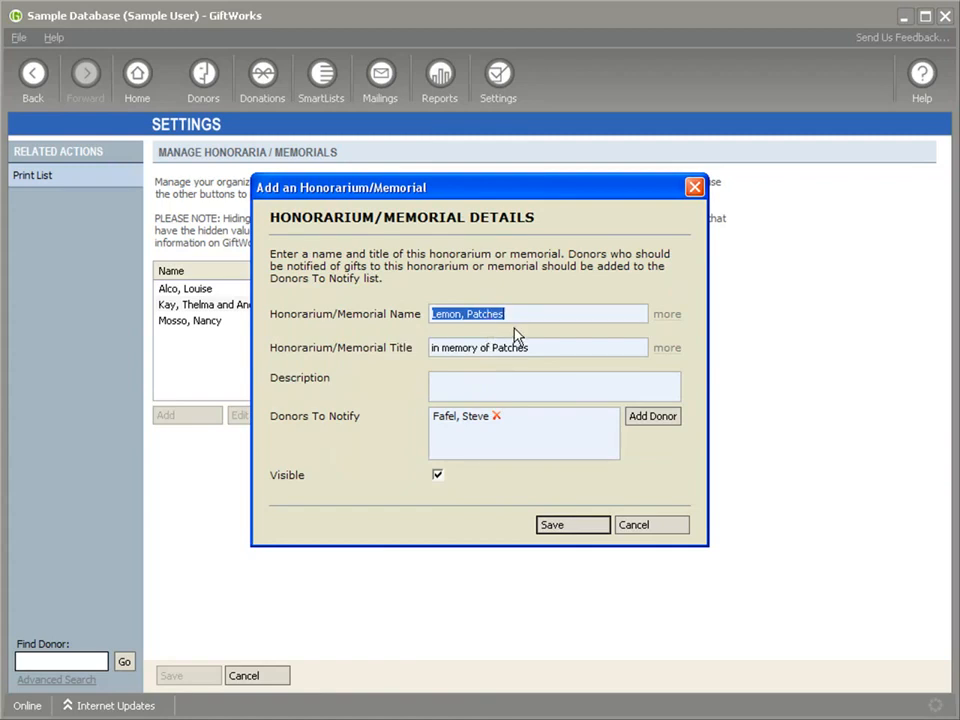
# Review the memorial name and title fields by selecting their text.
pyautogui.click(497, 313)
pyautogui.moveTo(505, 314); pyautogui.dragTo(439, 313)
pyautogui.moveTo(544, 347); pyautogui.dragTo(420, 346)
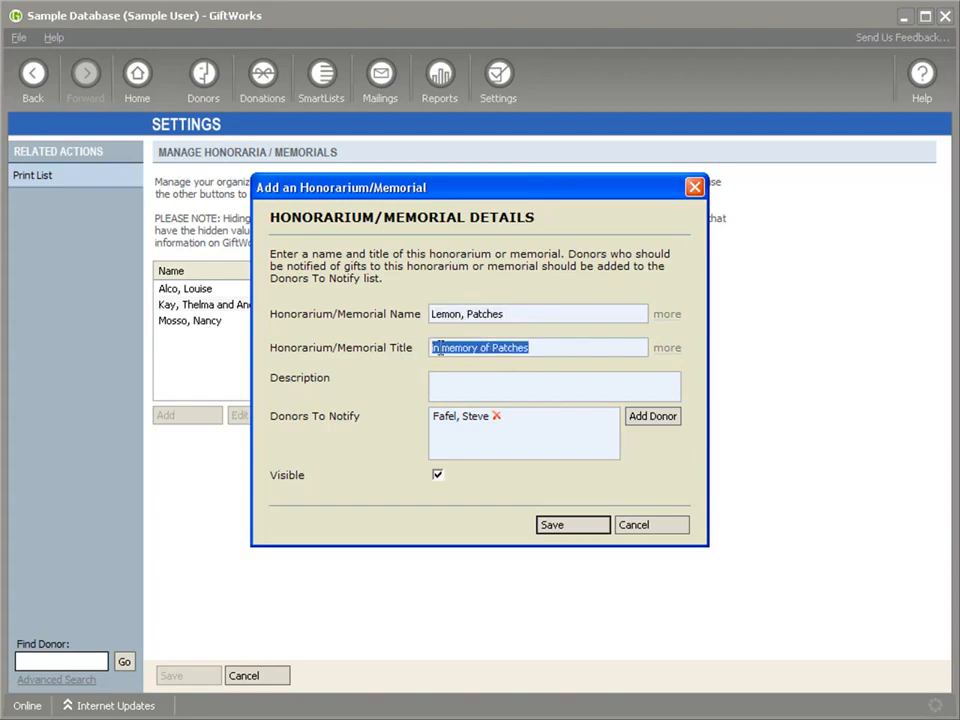
pyautogui.click(440, 347)
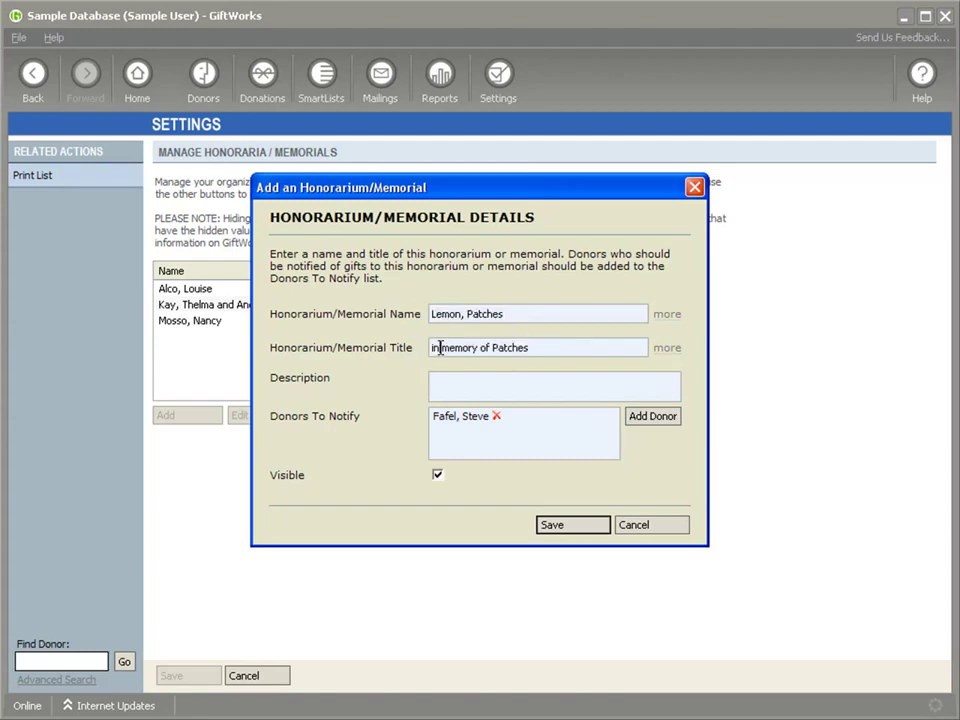
# Save the Lemon, Patches memorial, sort the honoraria list alphabetically and save it.
pyautogui.click(563, 528)
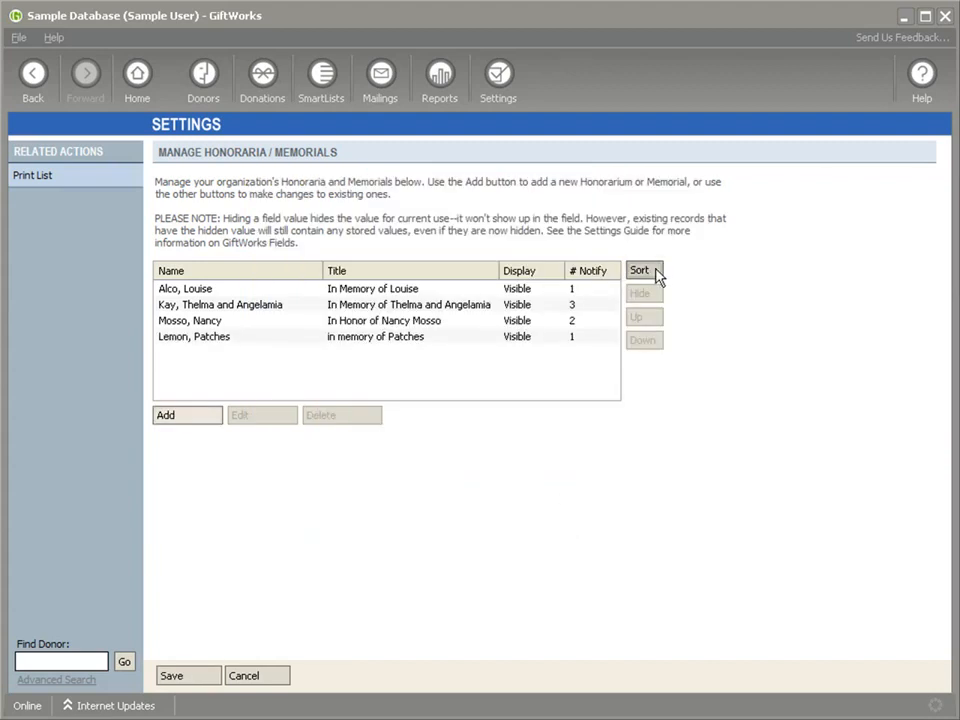
pyautogui.click(652, 272)
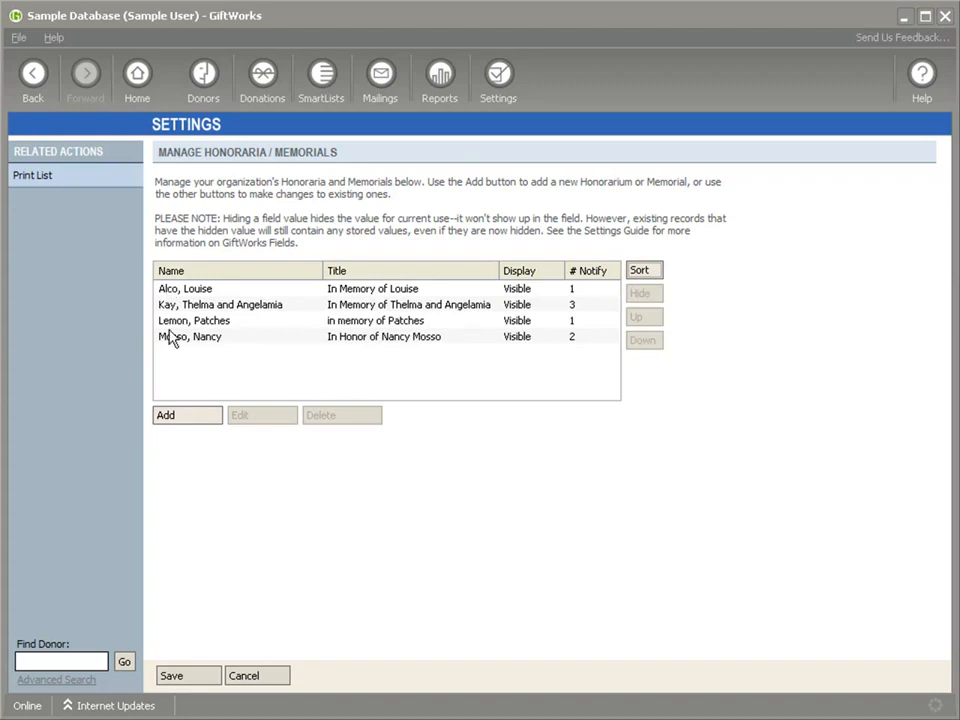
pyautogui.click(197, 683)
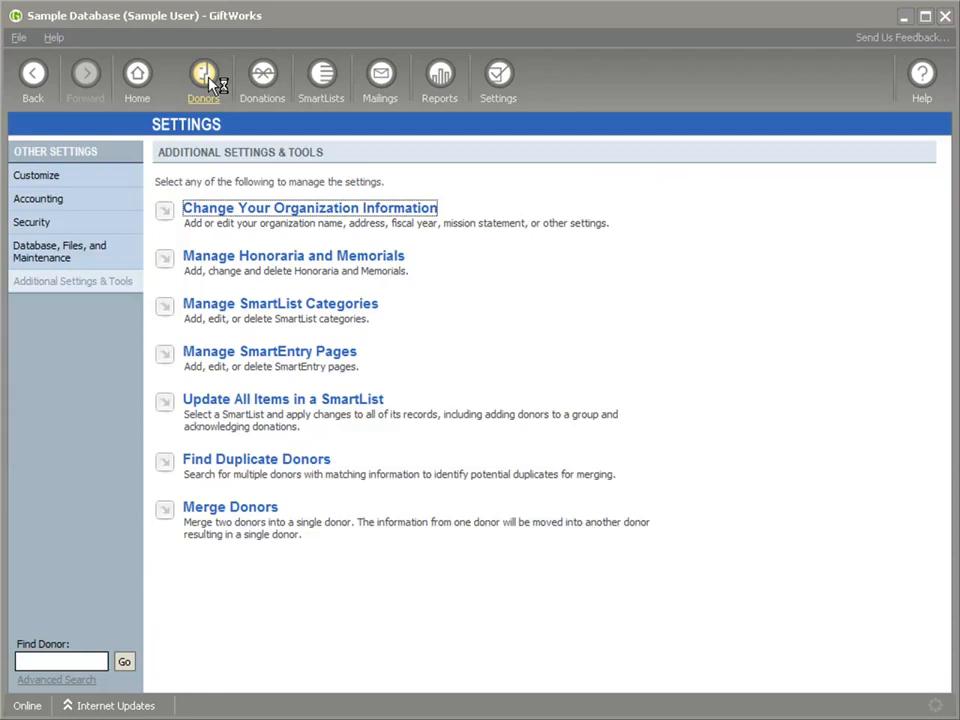
pyautogui.click(209, 77)
pyautogui.rightClick(276, 264)
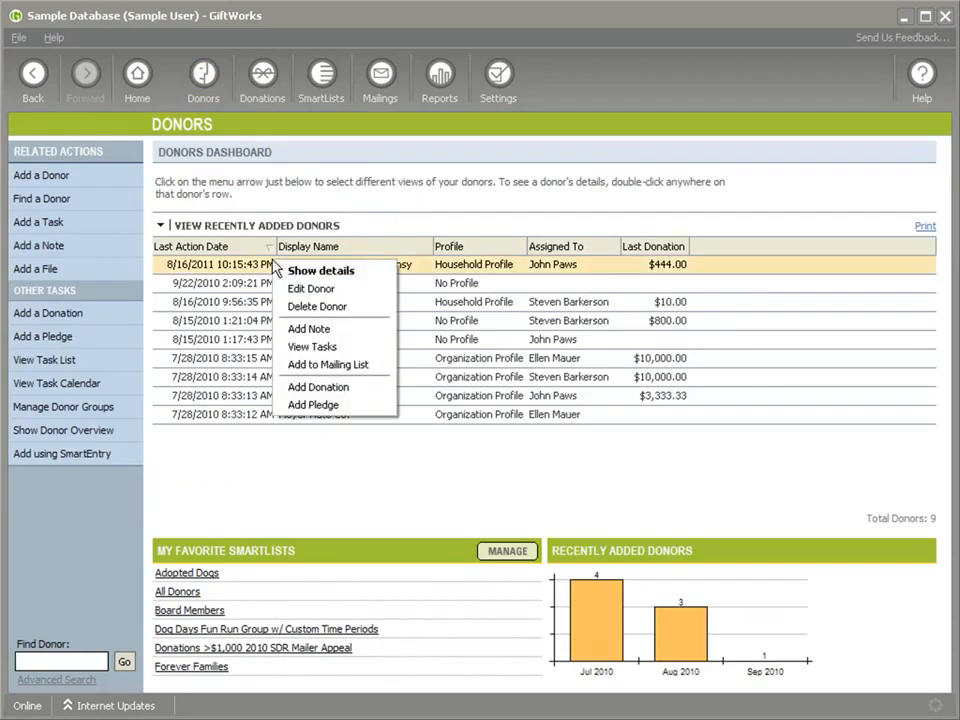
pyautogui.click(305, 388)
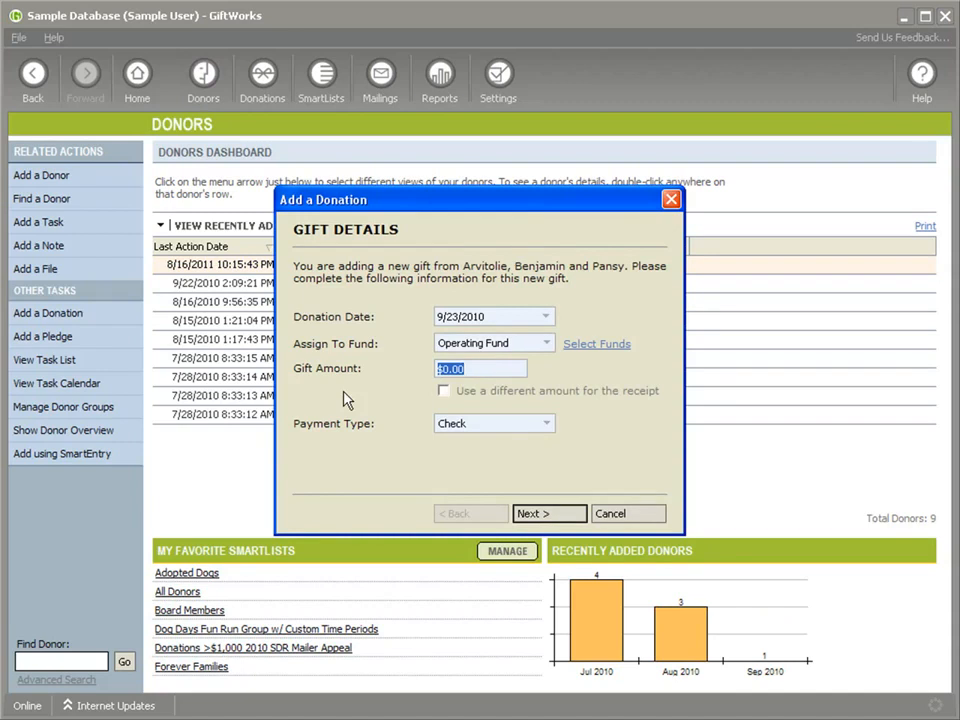
pyautogui.write('555')
pyautogui.click(543, 517)
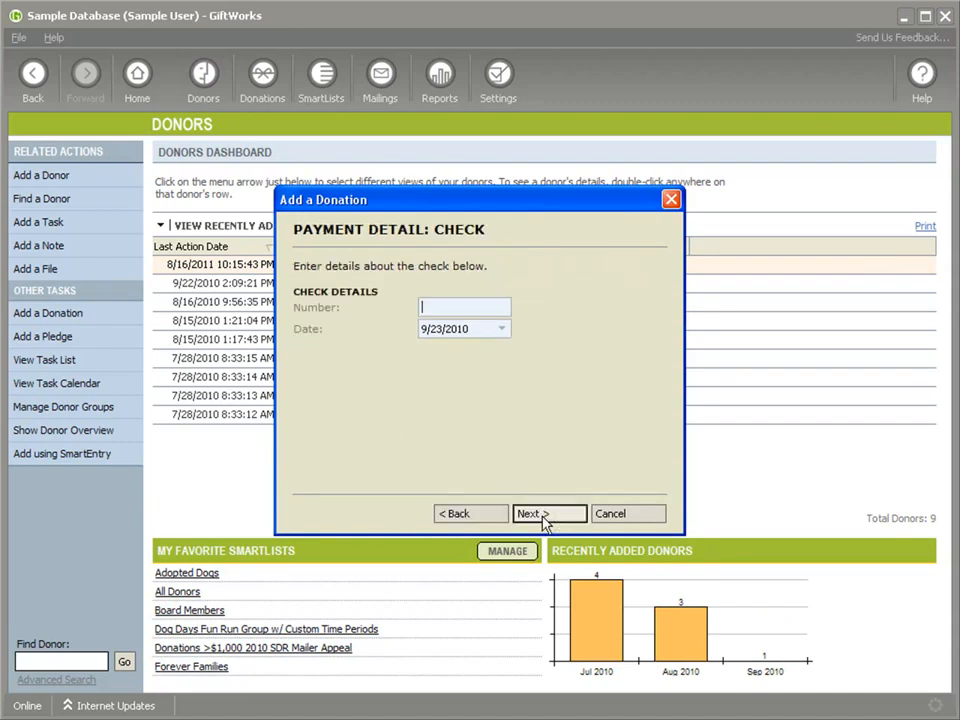
pyautogui.click(543, 517)
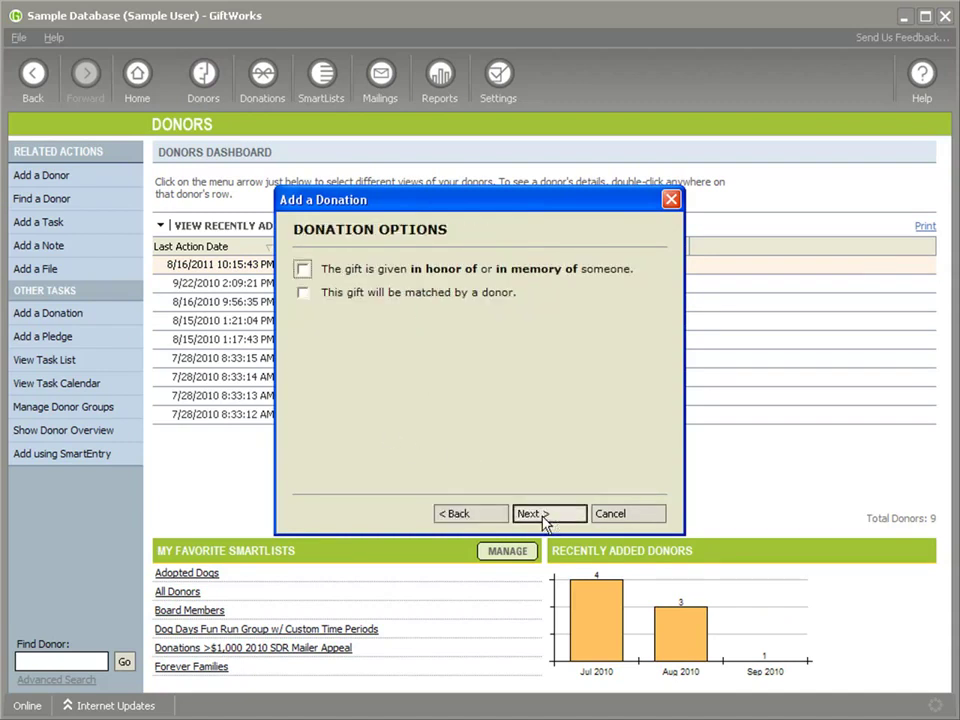
# Mark the gift as a memorial in honor of Lemon, Patches and save the donation.
pyautogui.click(303, 271)
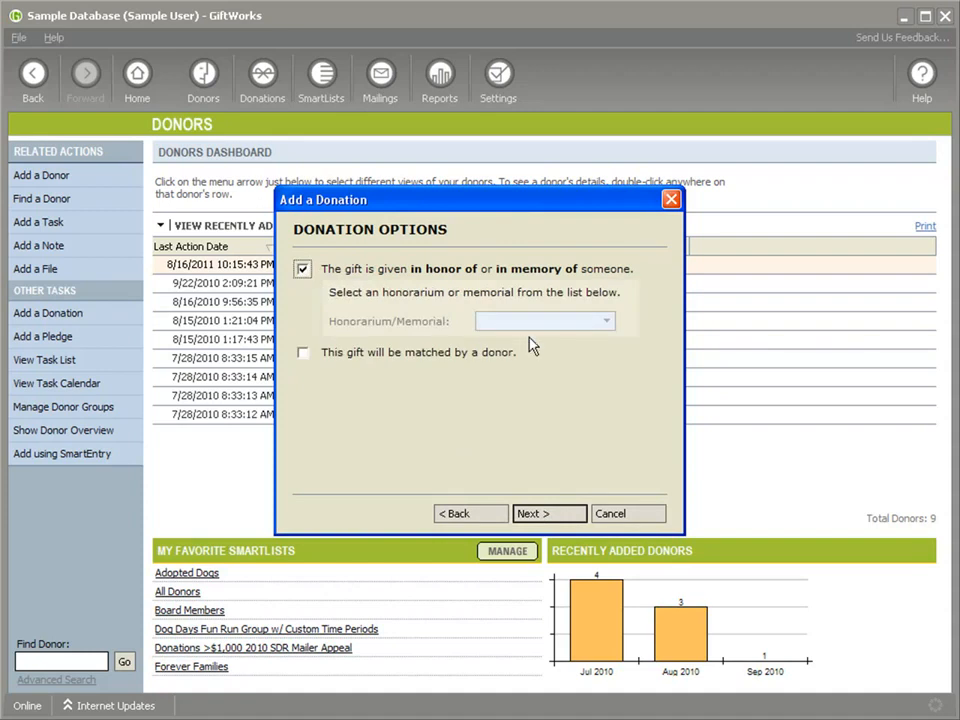
pyautogui.click(605, 323)
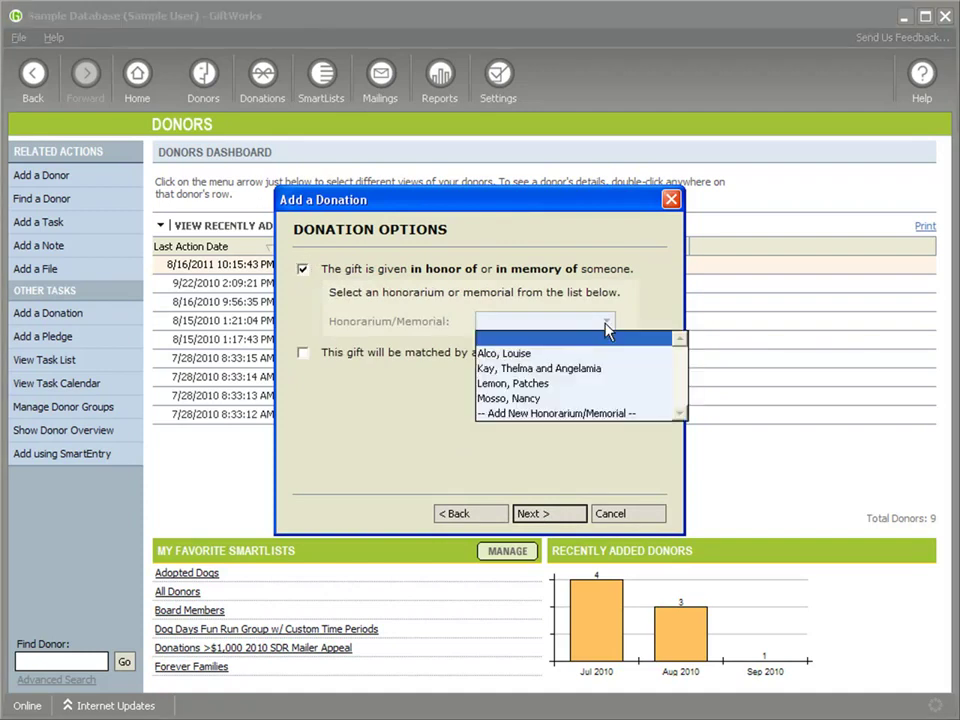
pyautogui.click(557, 385)
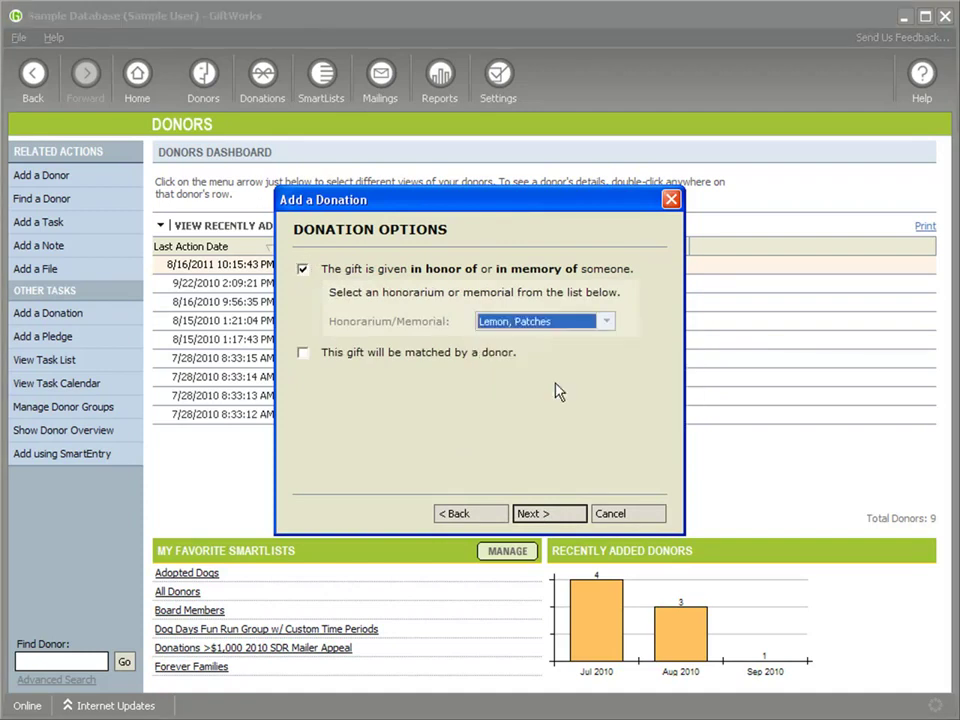
pyautogui.click(606, 321)
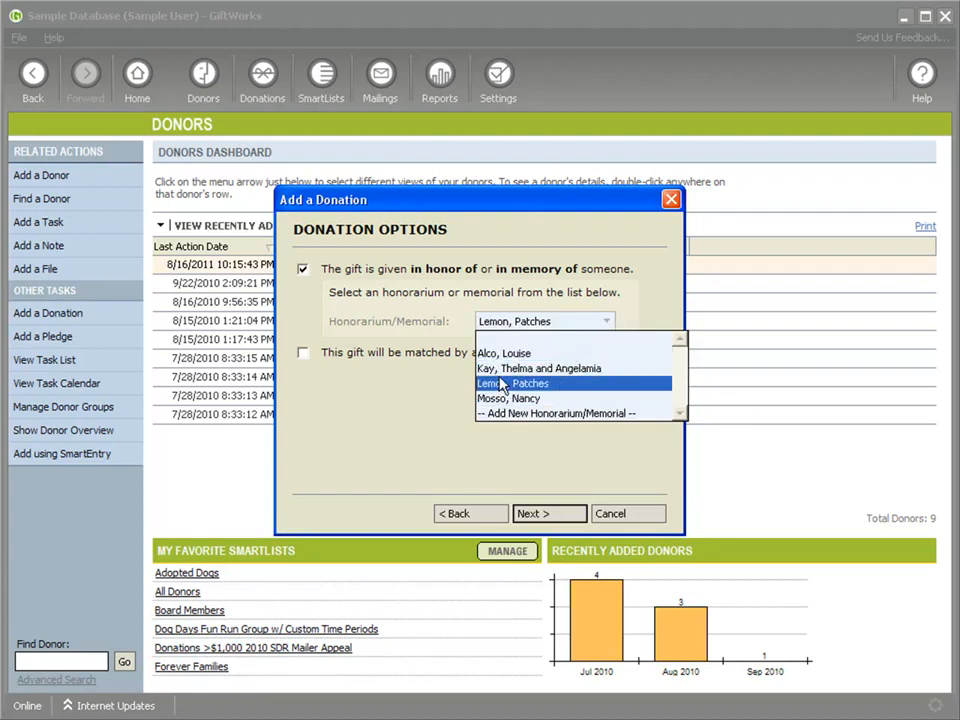
pyautogui.click(505, 385)
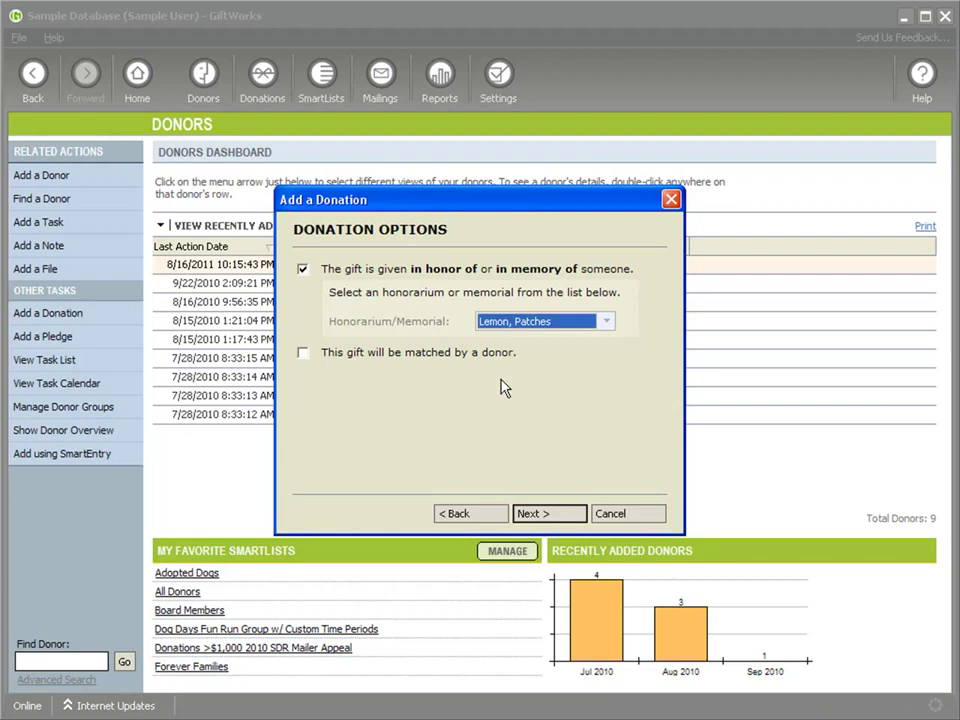
pyautogui.click(549, 513)
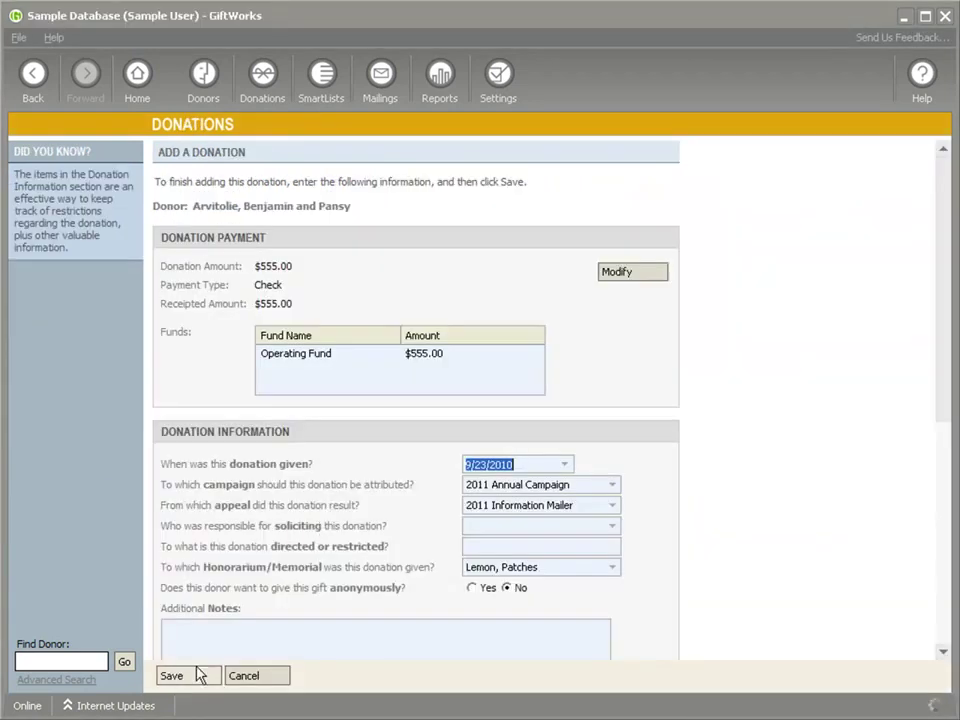
pyautogui.click(197, 675)
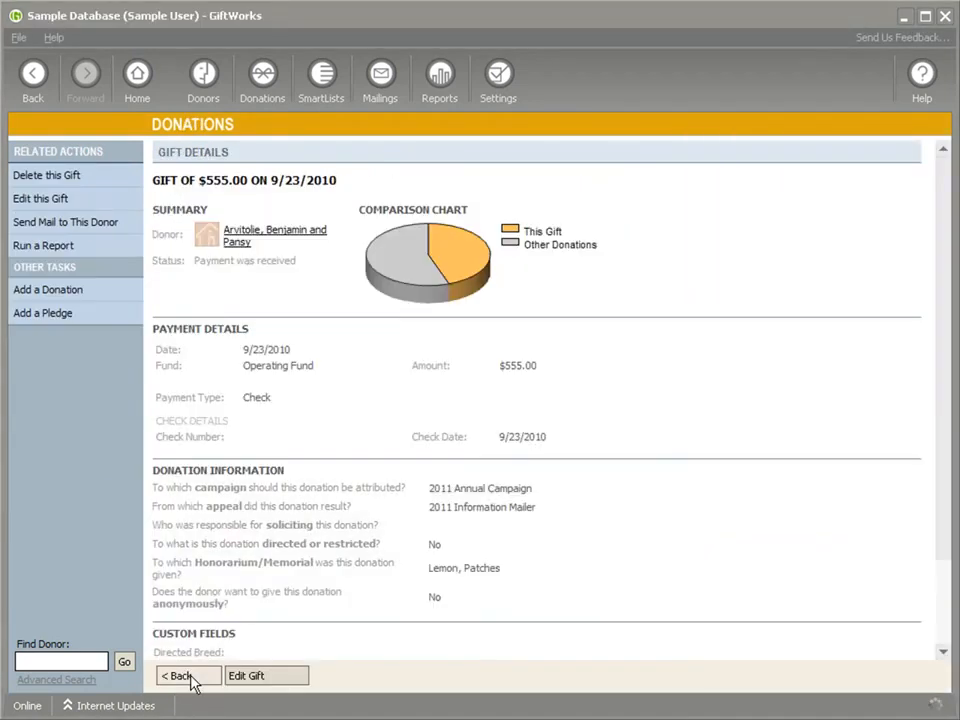
pyautogui.click(203, 80)
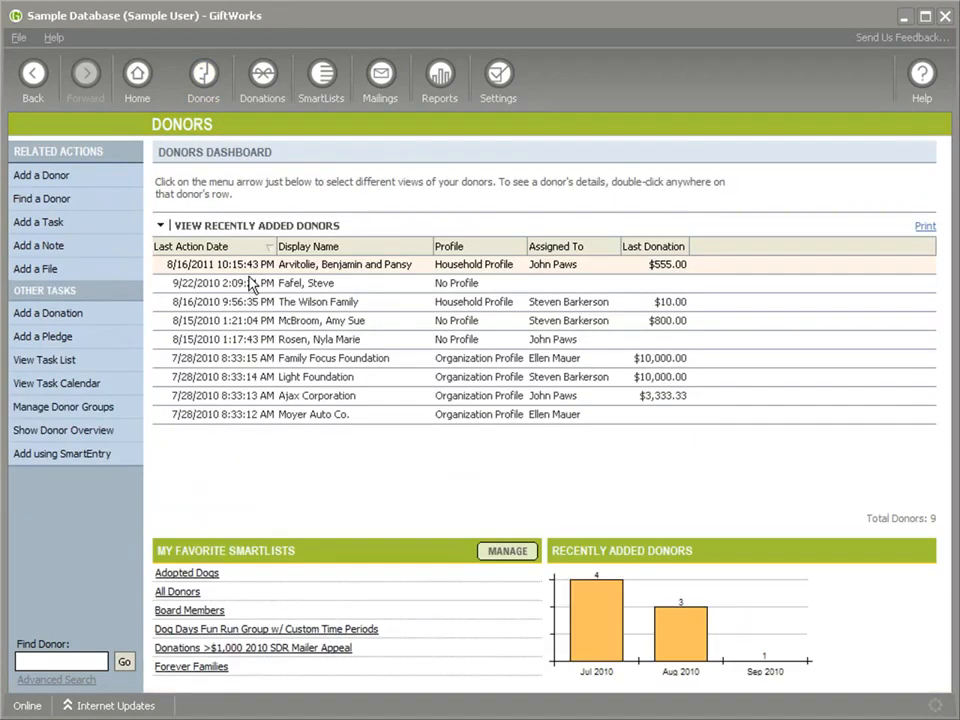
pyautogui.rightClick(312, 321)
pyautogui.click(362, 444)
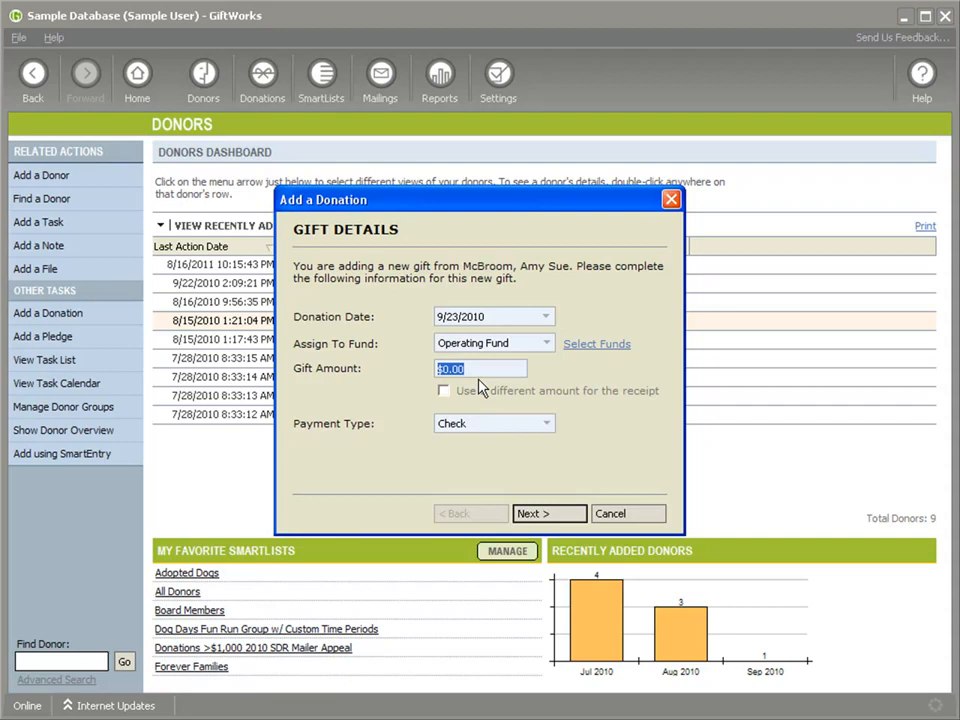
pyautogui.write('888')
pyautogui.click(536, 514)
pyautogui.click(535, 514)
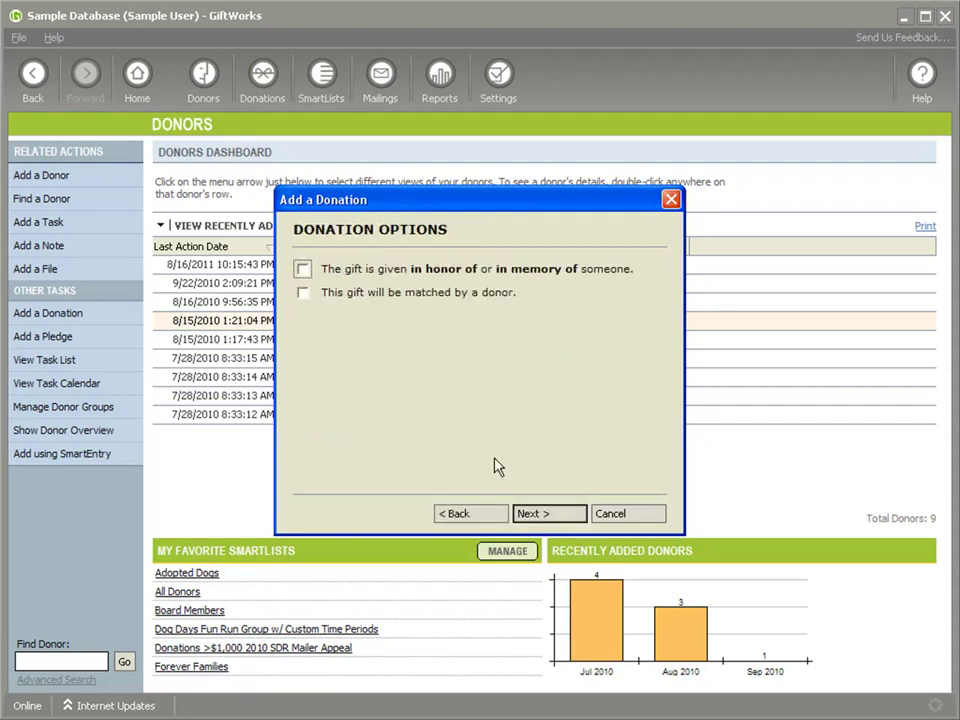
# Mark the gift as in honor or memory and bring up the honoraria list.
pyautogui.click(303, 270)
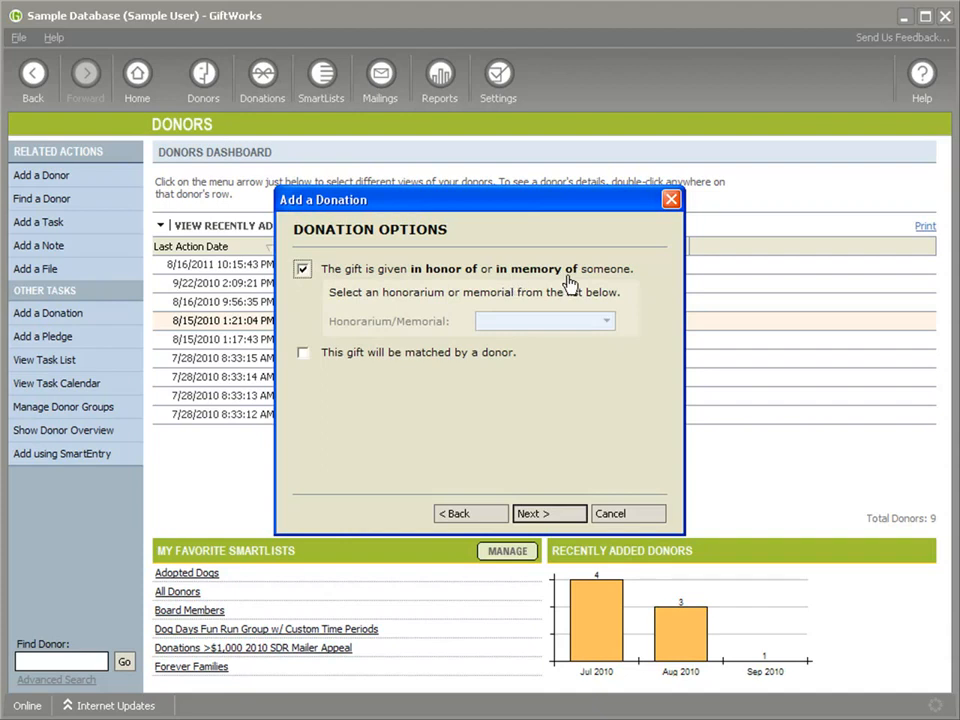
pyautogui.click(604, 322)
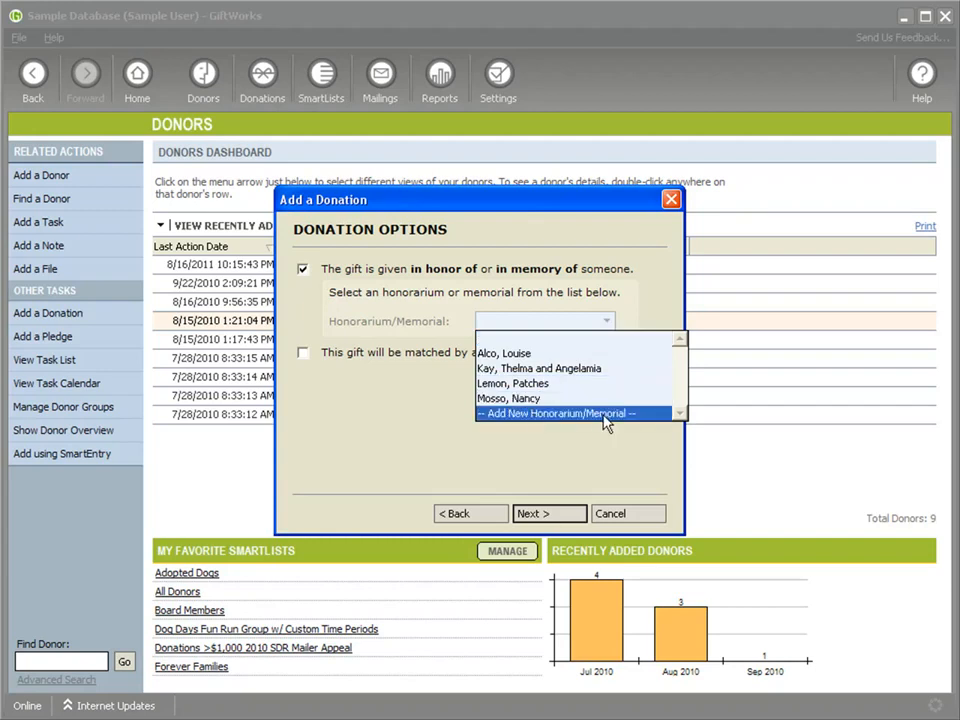
pyautogui.click(548, 414)
pyautogui.write('Smit')
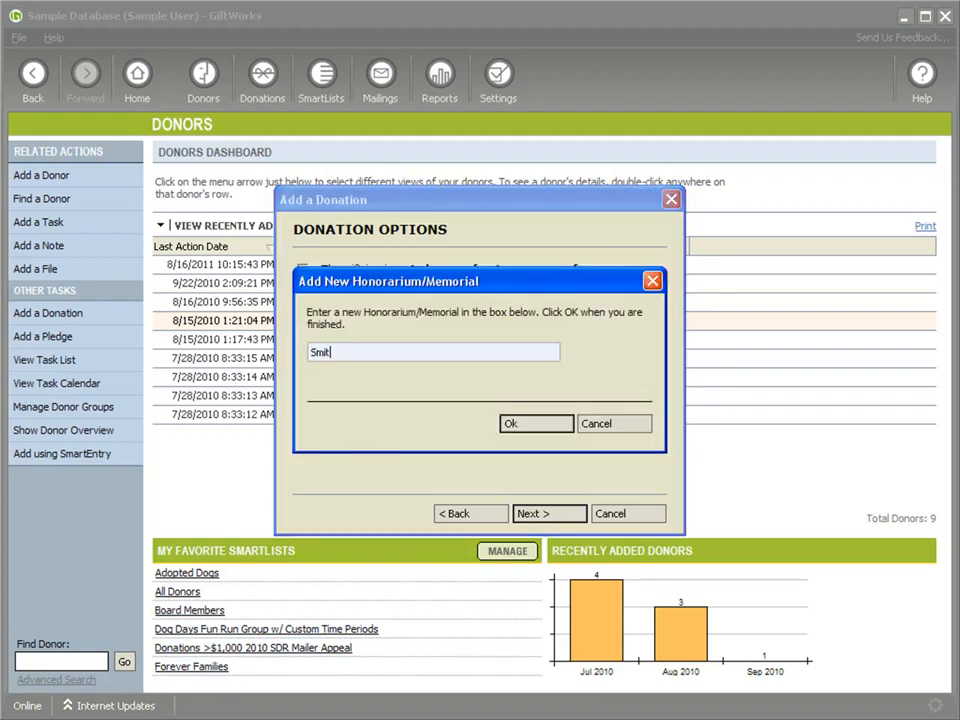
pyautogui.write('h, Ga')
pyautogui.press('BackSpace')
pyautogui.write('erald')
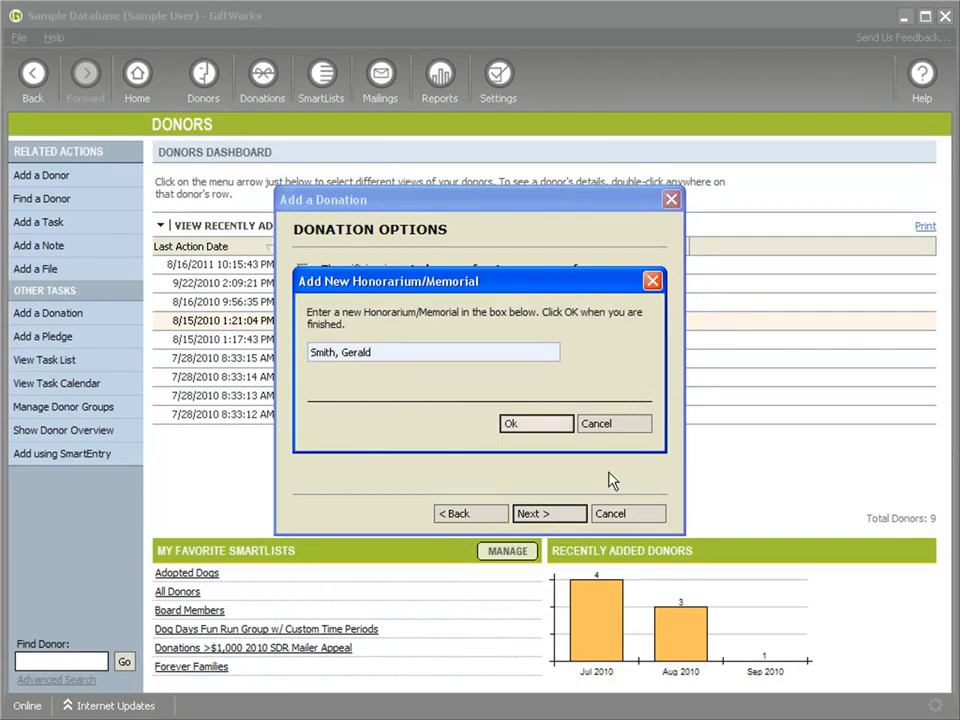
pyautogui.click(537, 427)
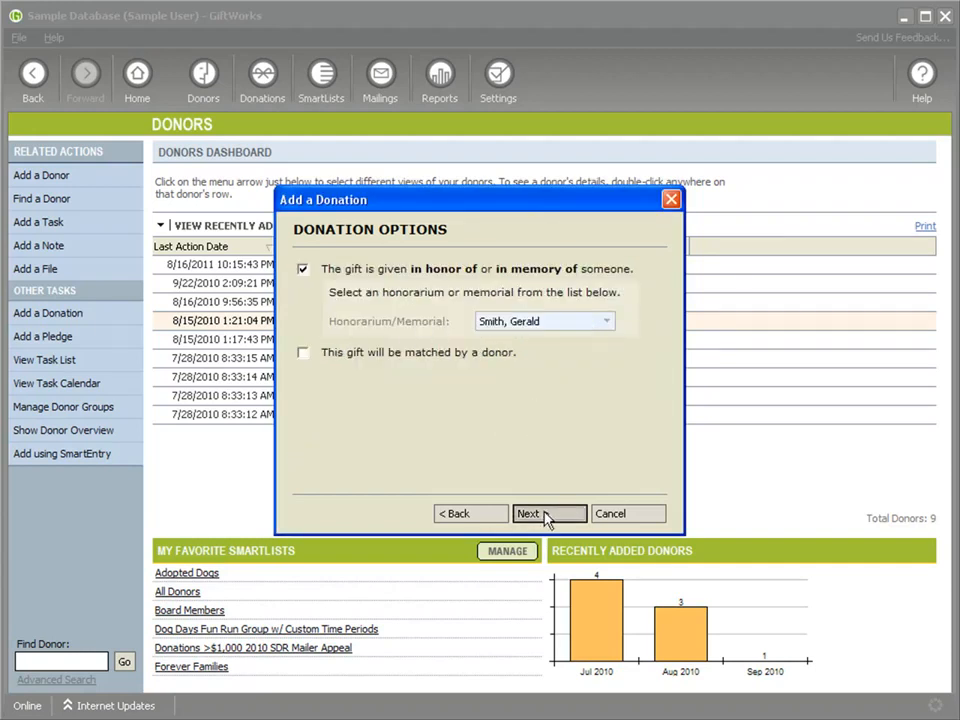
pyautogui.click(547, 514)
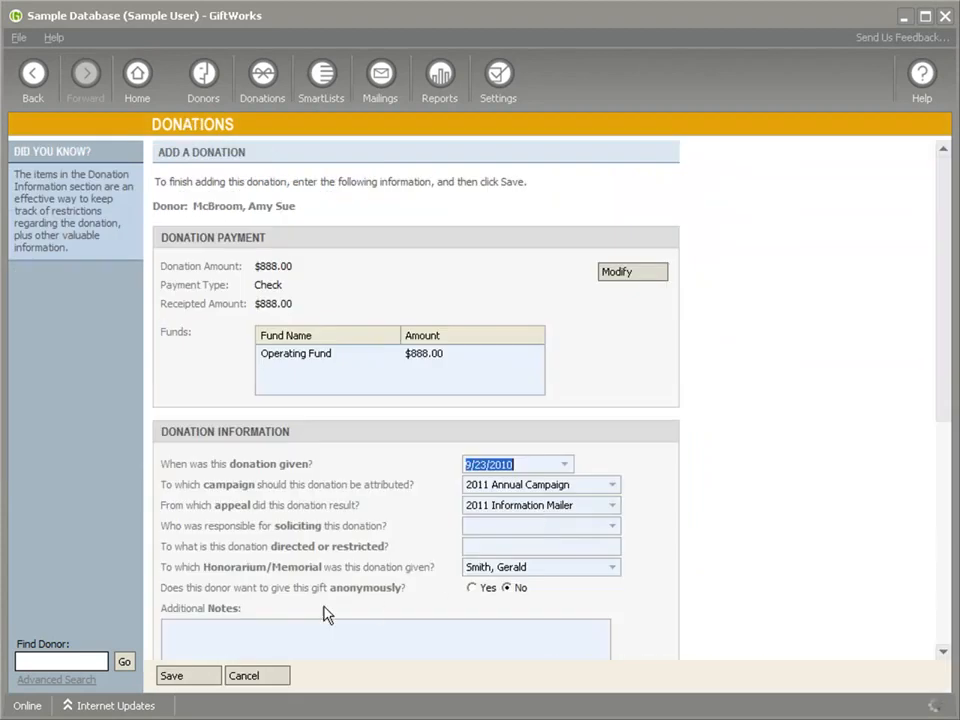
pyautogui.click(213, 680)
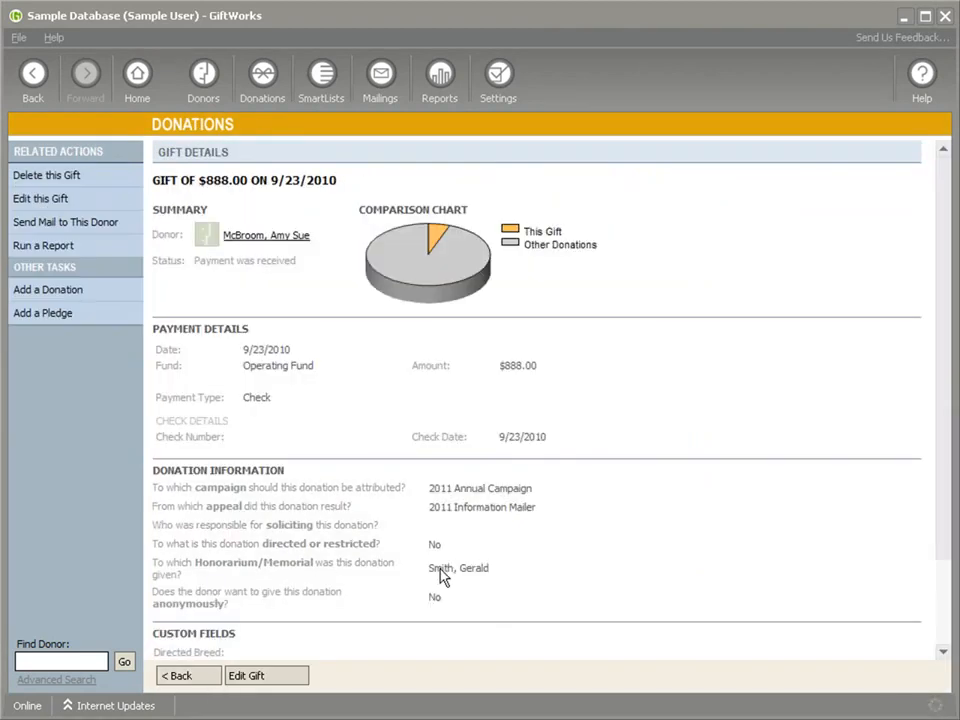
pyautogui.moveTo(431, 568); pyautogui.dragTo(494, 570)
# Return to Manage Honoraria and Memorials via Settings > Additional Settings & Tools.
pyautogui.click(498, 80)
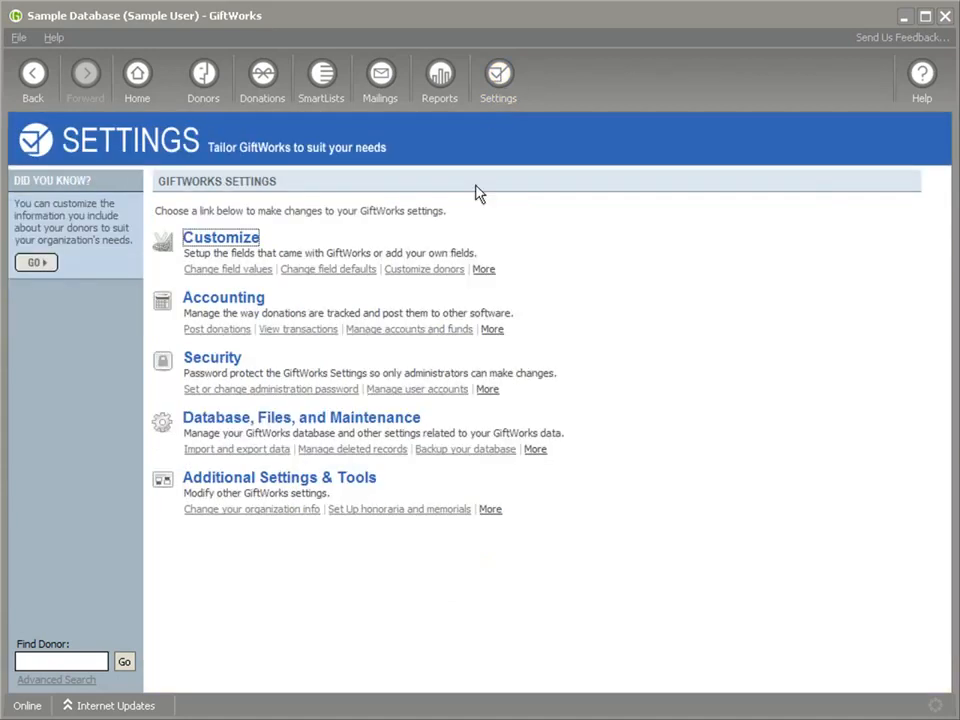
pyautogui.click(269, 482)
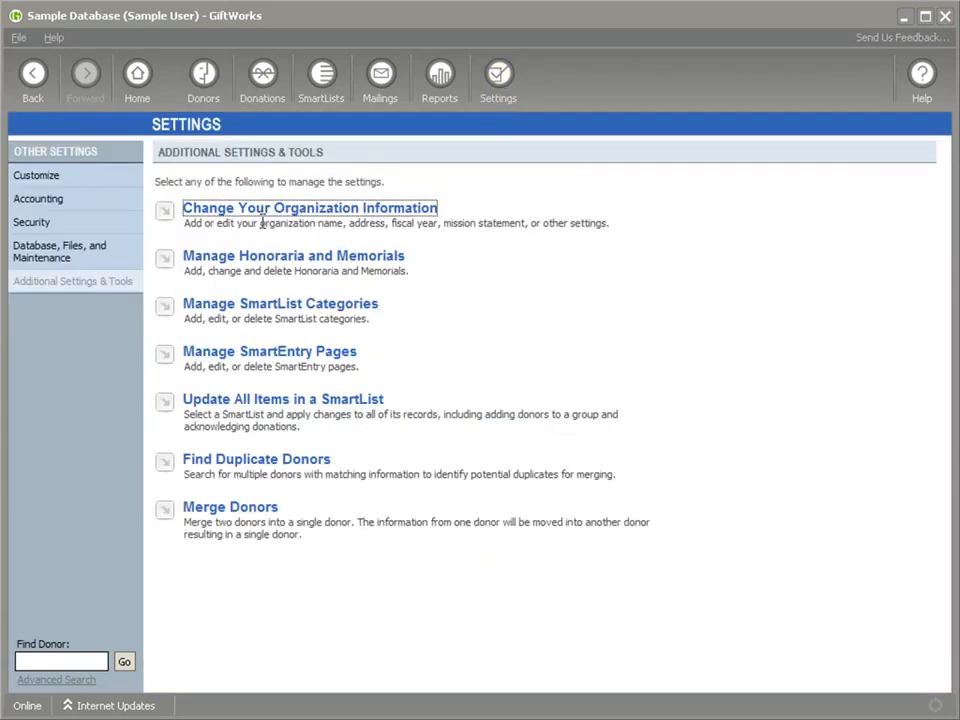
pyautogui.click(265, 260)
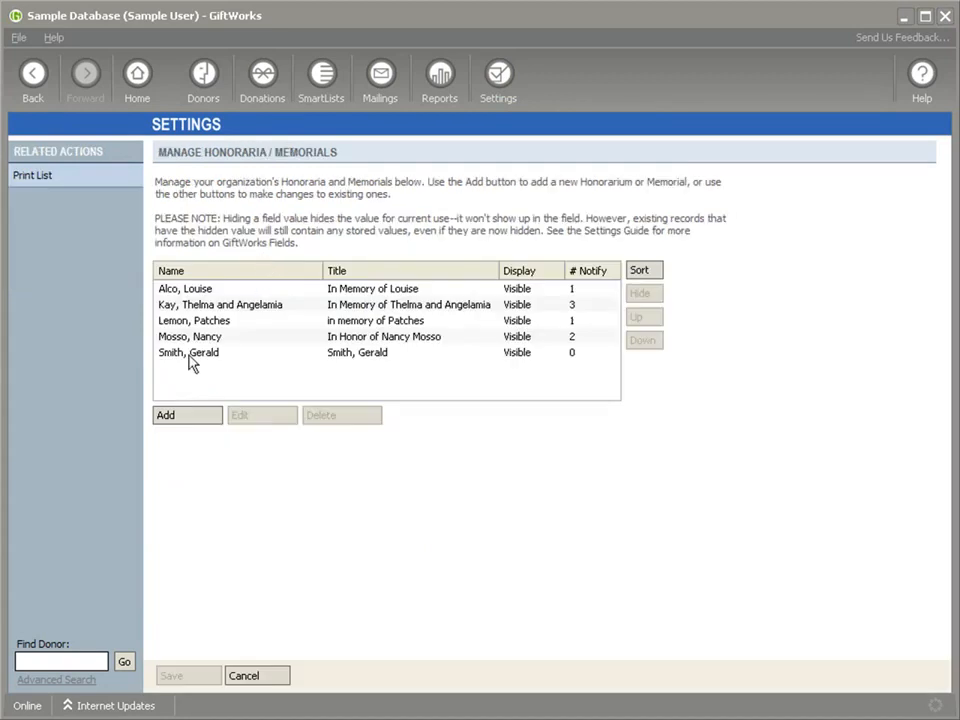
pyautogui.doubleClick(192, 363)
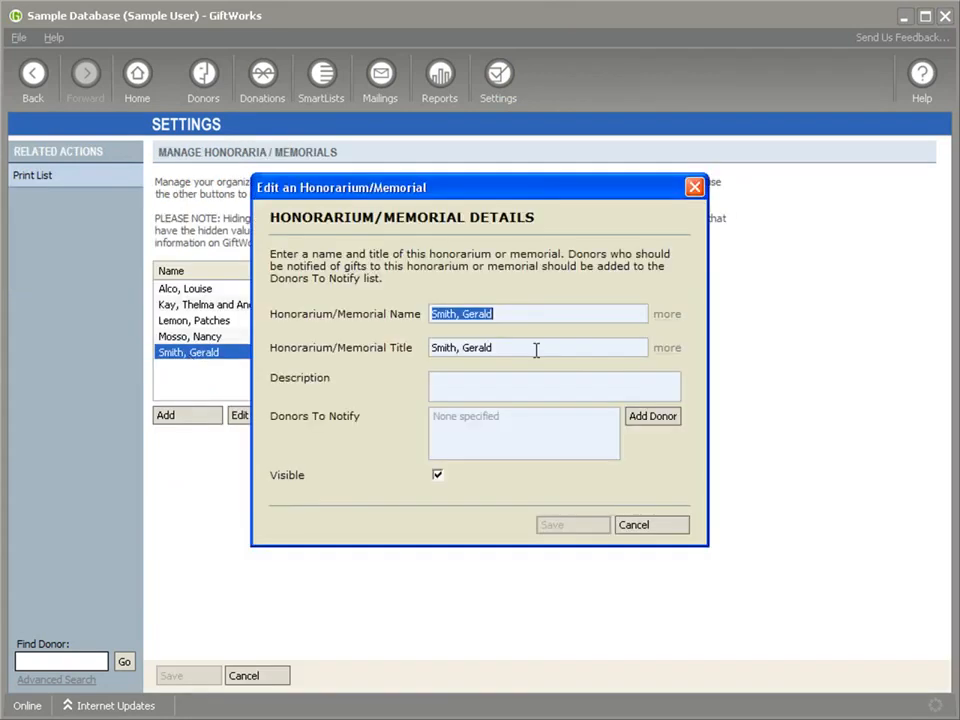
pyautogui.press('Tab')
pyautogui.press('BackSpace')
pyautogui.write('in ')
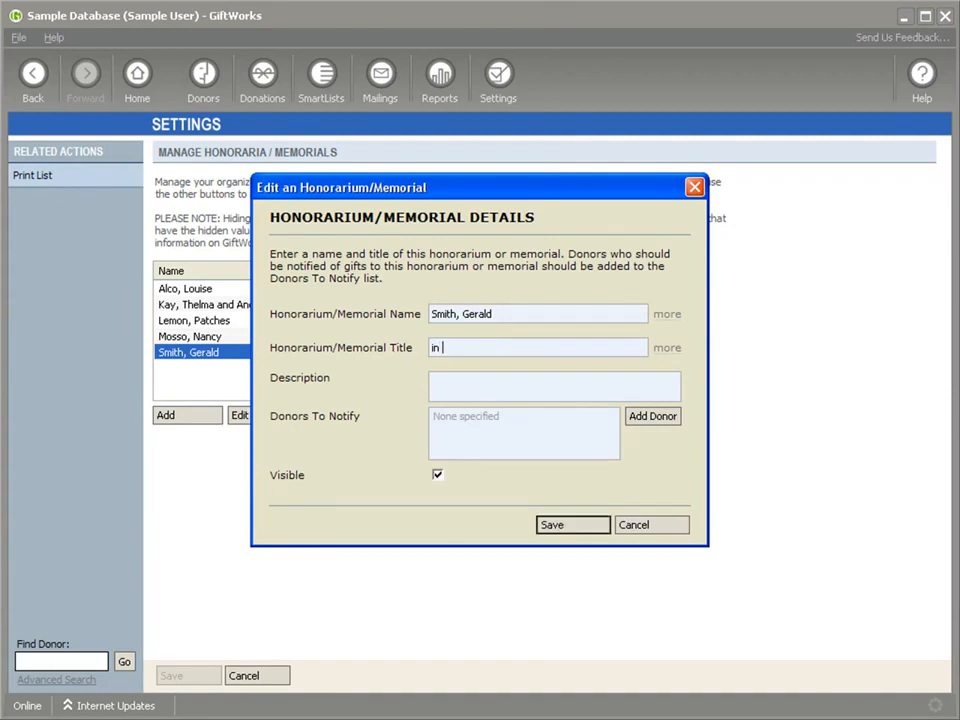
pyautogui.write('memory G')
pyautogui.write('erry')
pyautogui.click(654, 418)
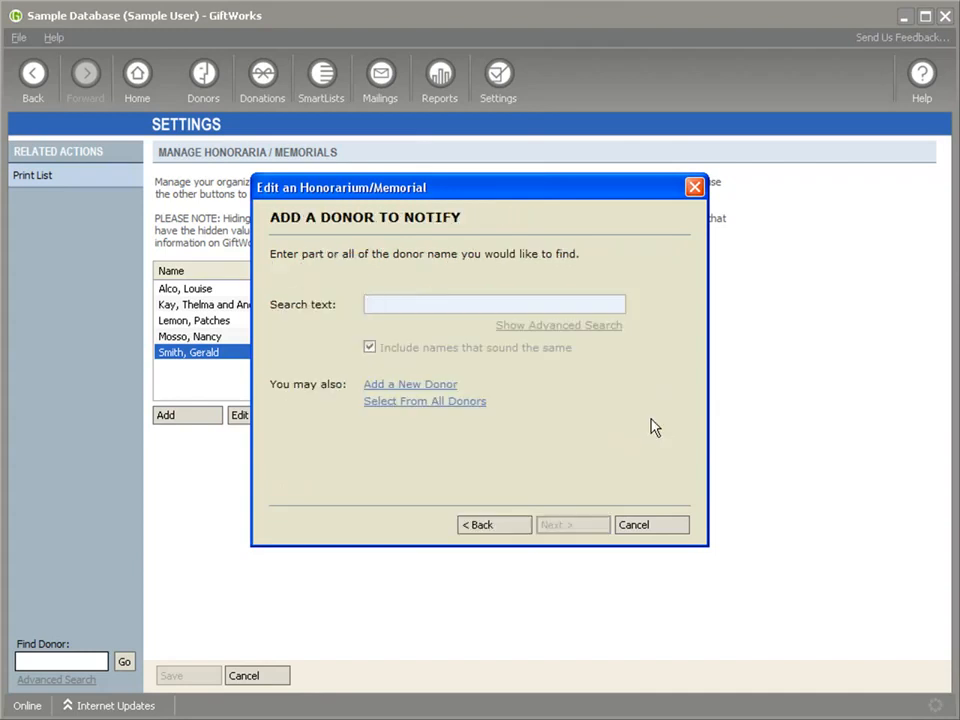
pyautogui.write('smith')
pyautogui.press('Return')
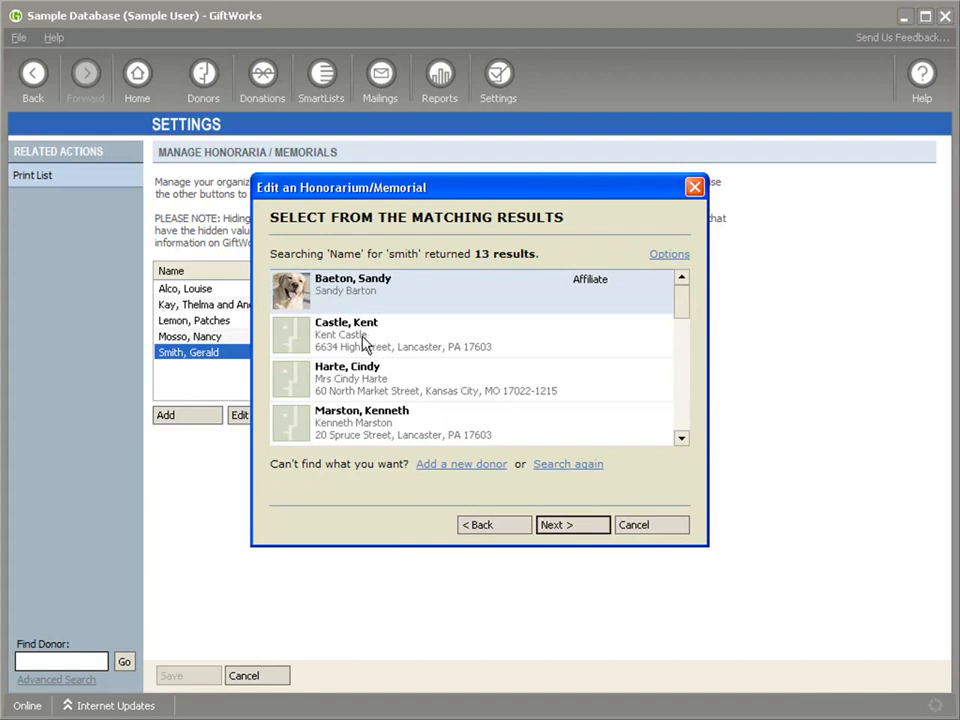
pyautogui.doubleClick(366, 344)
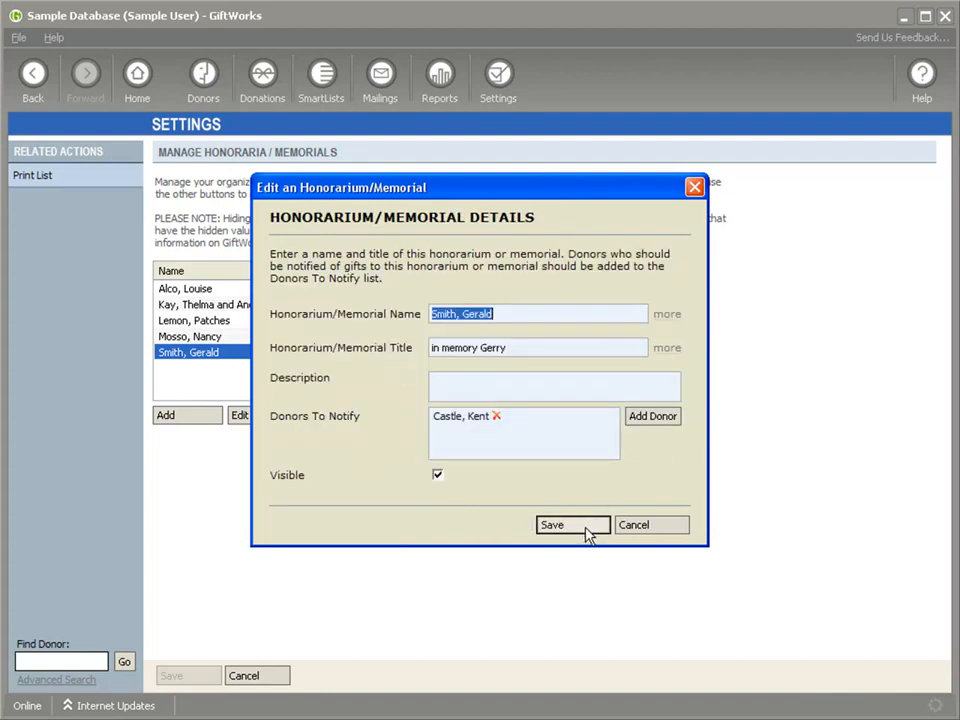
pyautogui.click(586, 530)
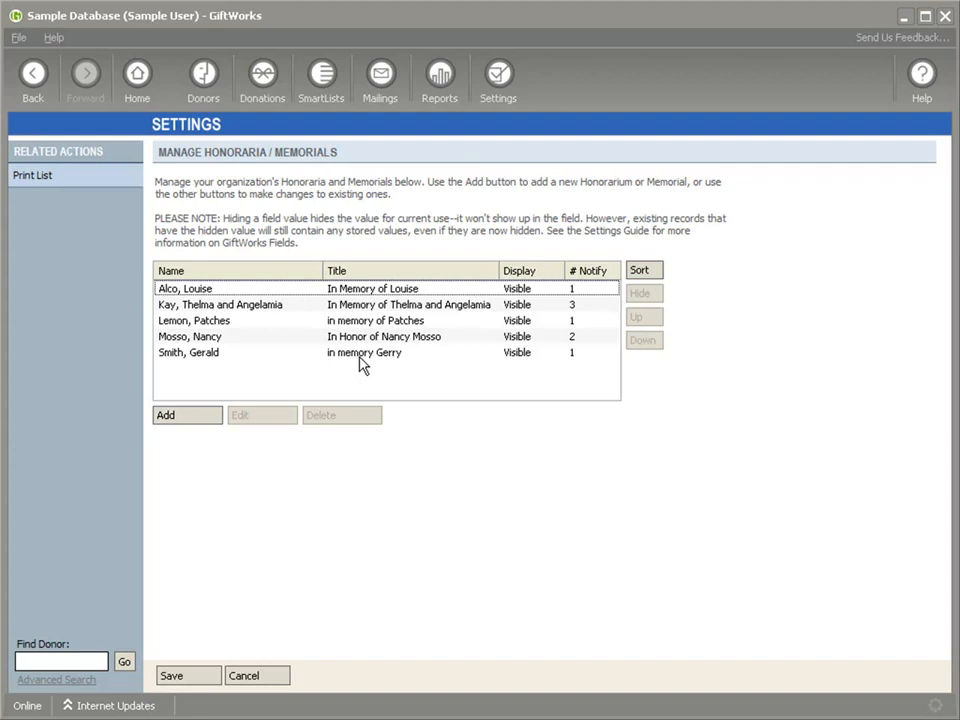
# Save the honoraria list and start the Honorarium and Memorial Notifications mailing from the Mailings area.
pyautogui.click(191, 682)
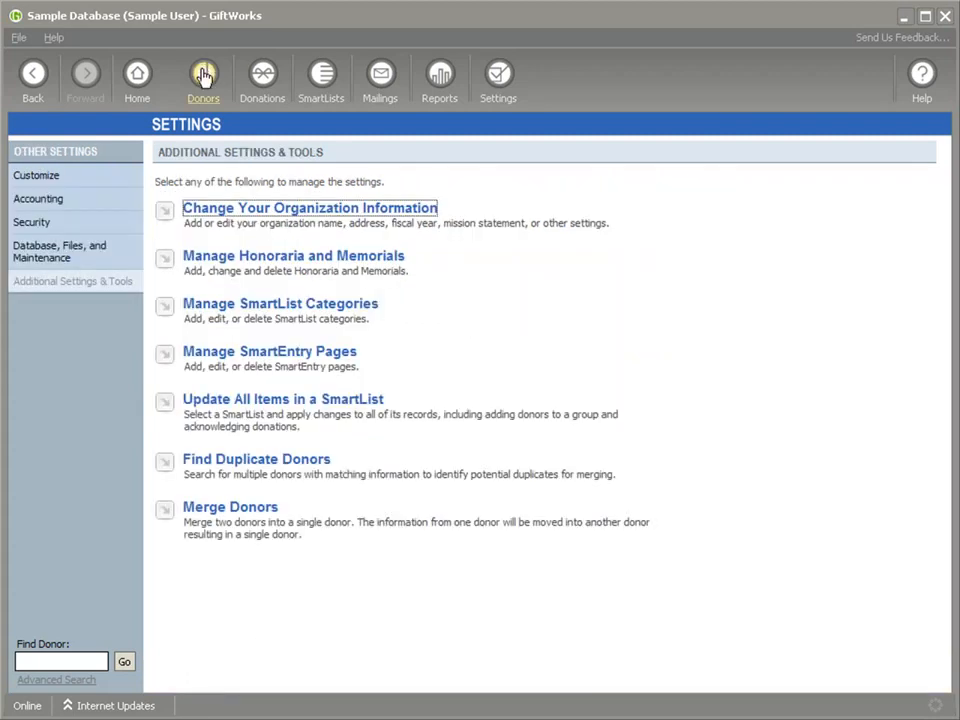
pyautogui.click(378, 80)
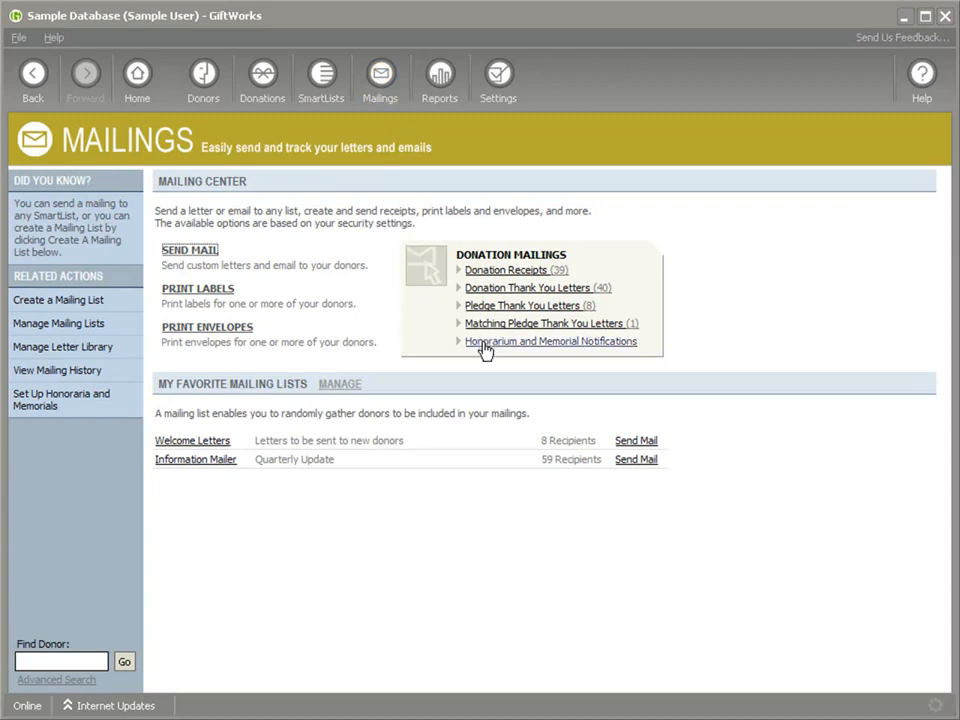
pyautogui.click(551, 345)
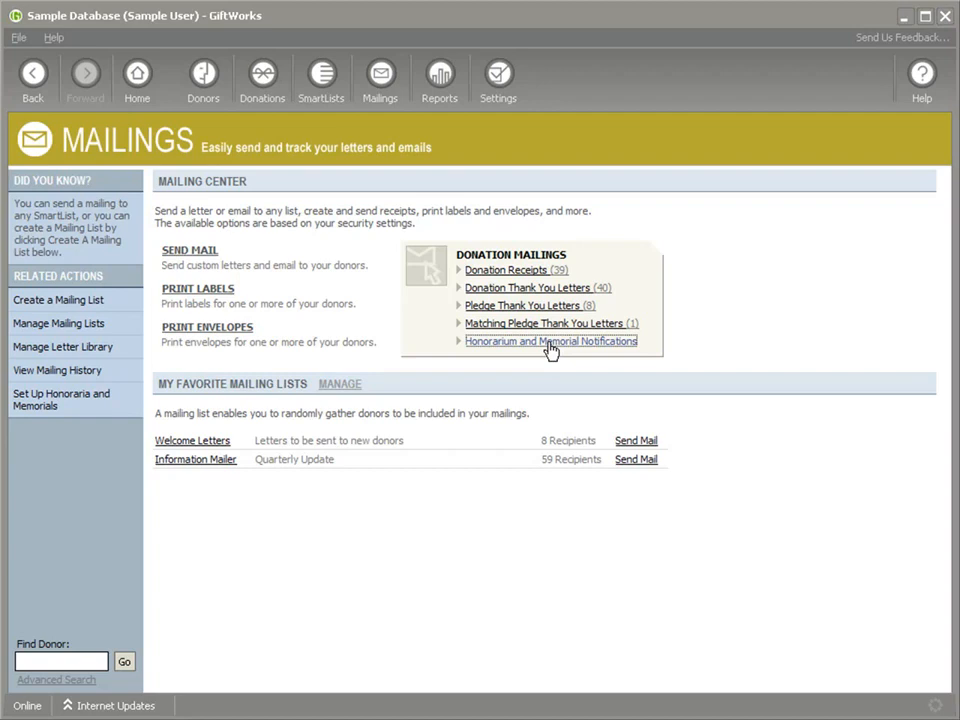
pyautogui.click(551, 345)
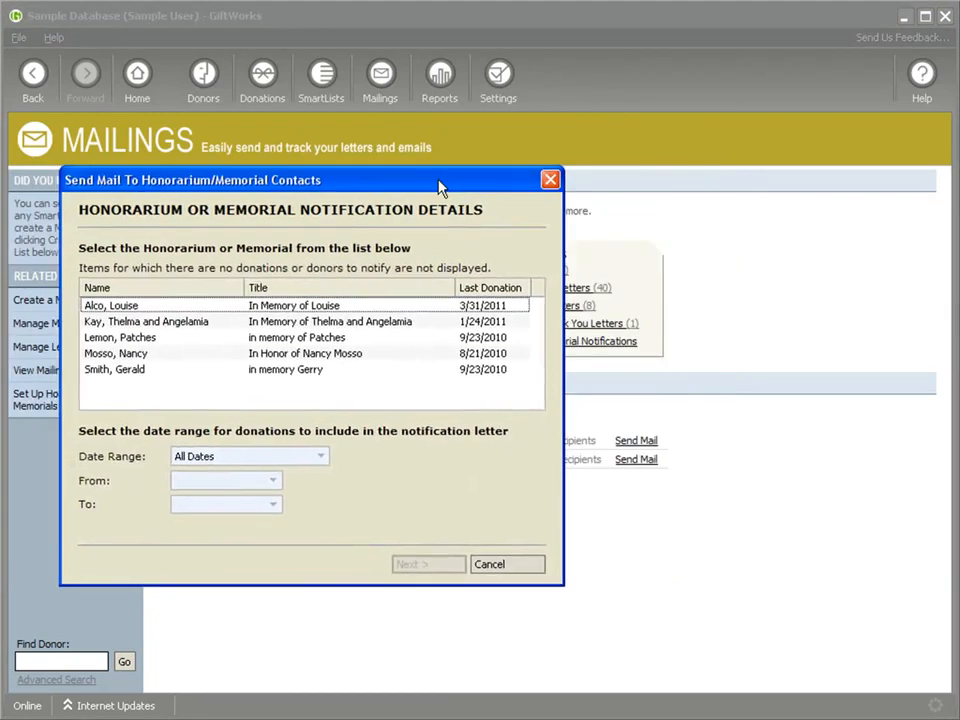
# Select the Lemon, Patches memorial, limit donations to Current Month (9/1/2010–9/30/2010), and continue.
pyautogui.moveTo(608, 172); pyautogui.dragTo(565, 166)
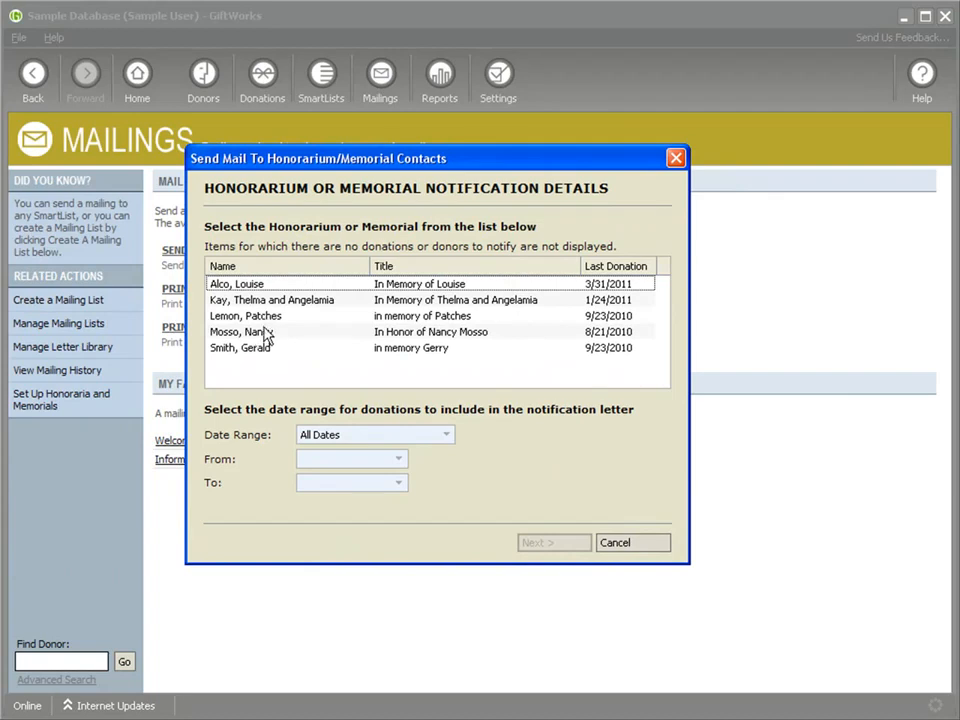
pyautogui.click(272, 318)
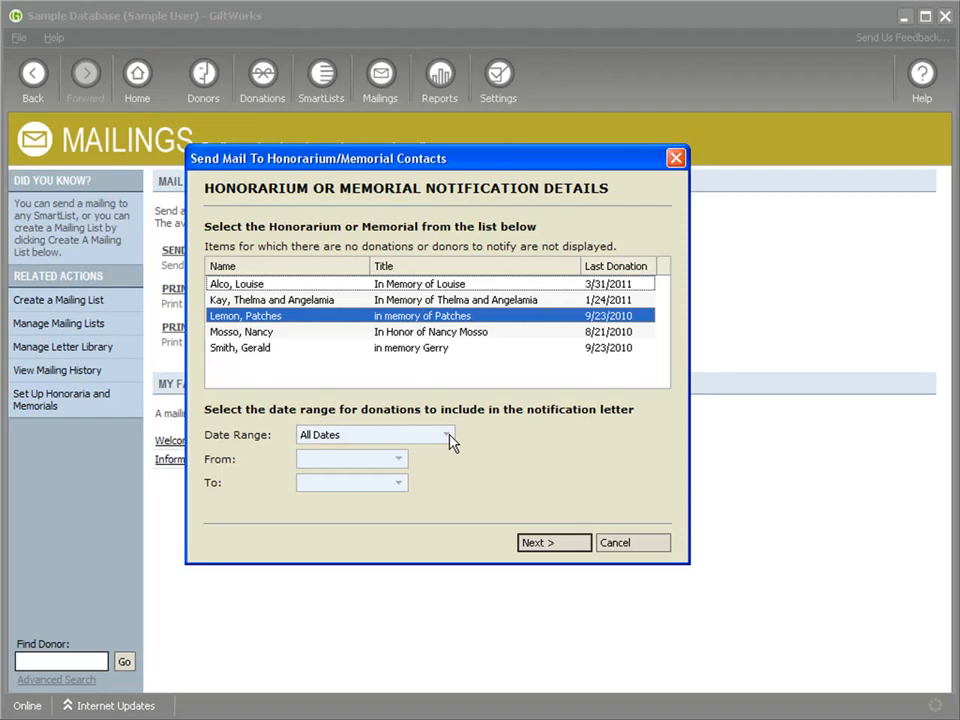
pyautogui.click(449, 443)
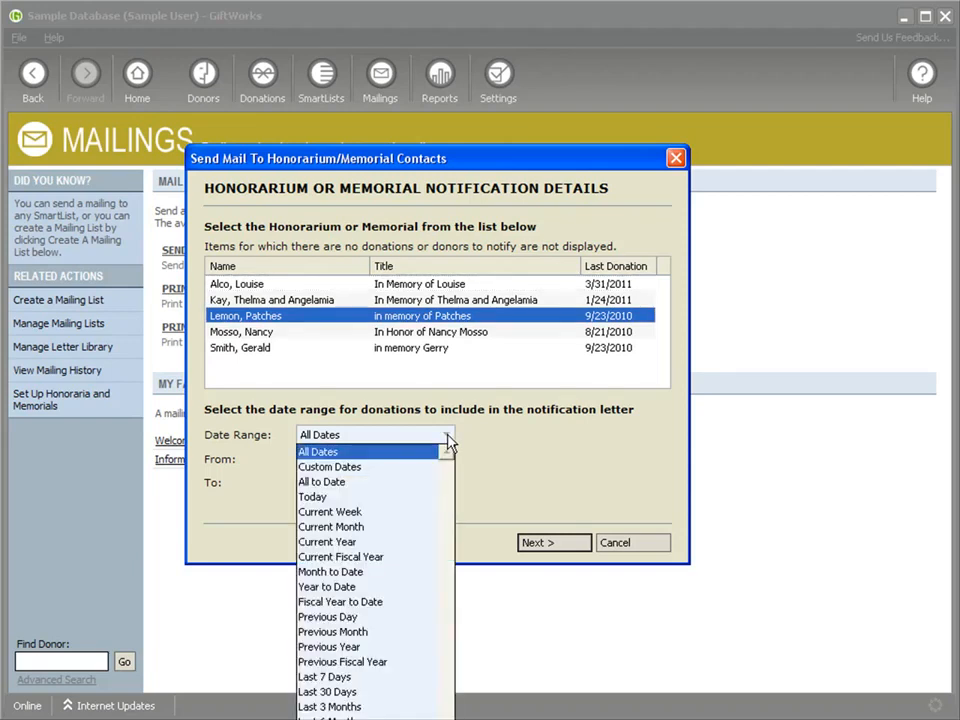
pyautogui.click(418, 527)
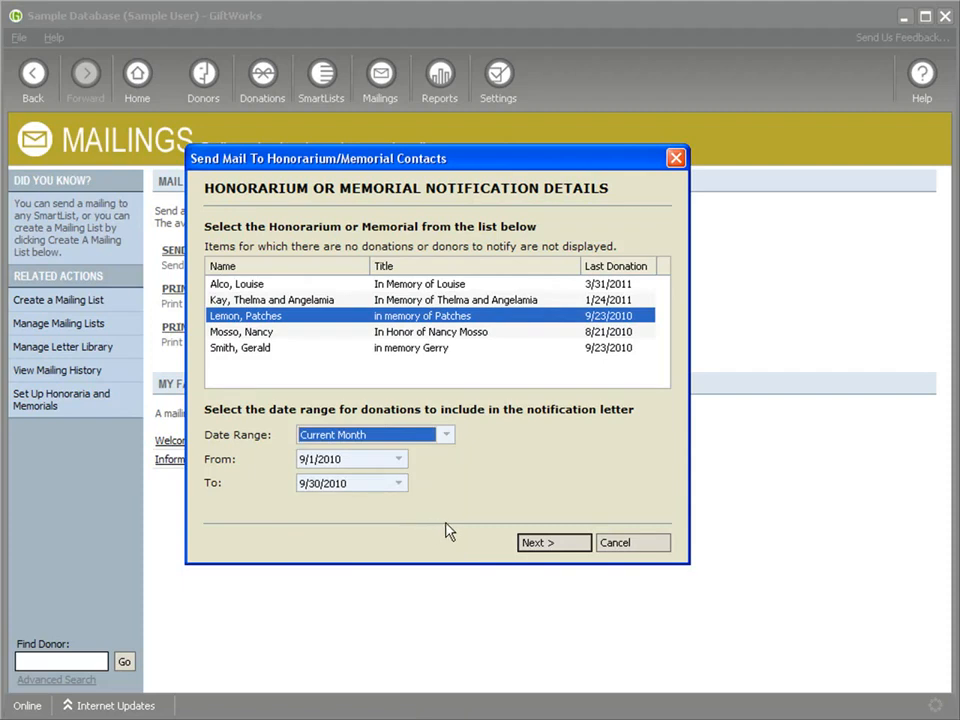
pyautogui.click(445, 435)
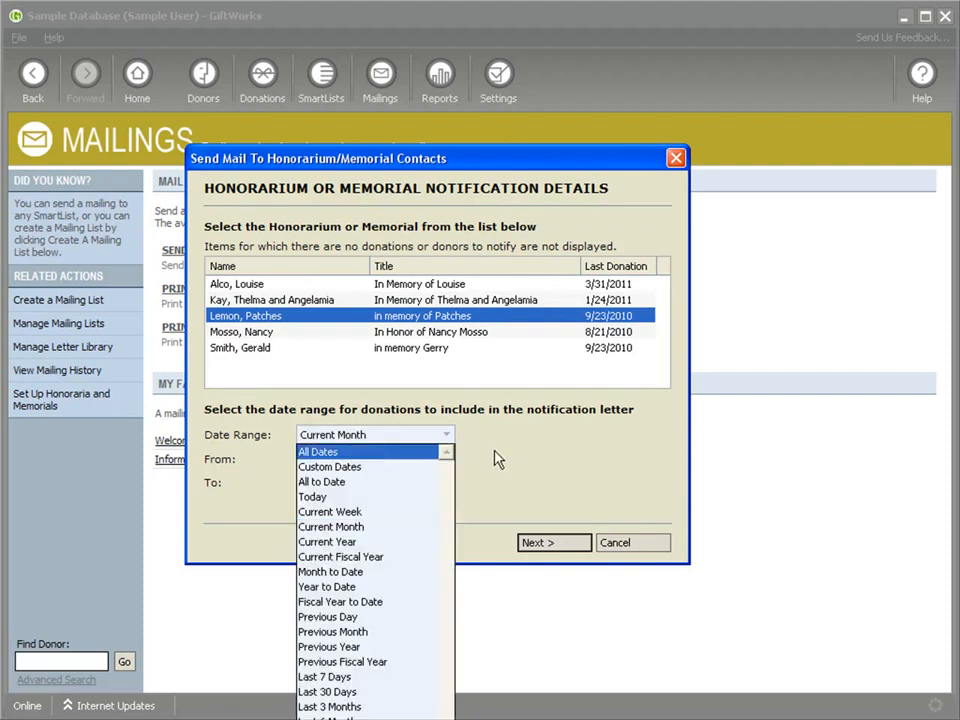
pyautogui.click(449, 436)
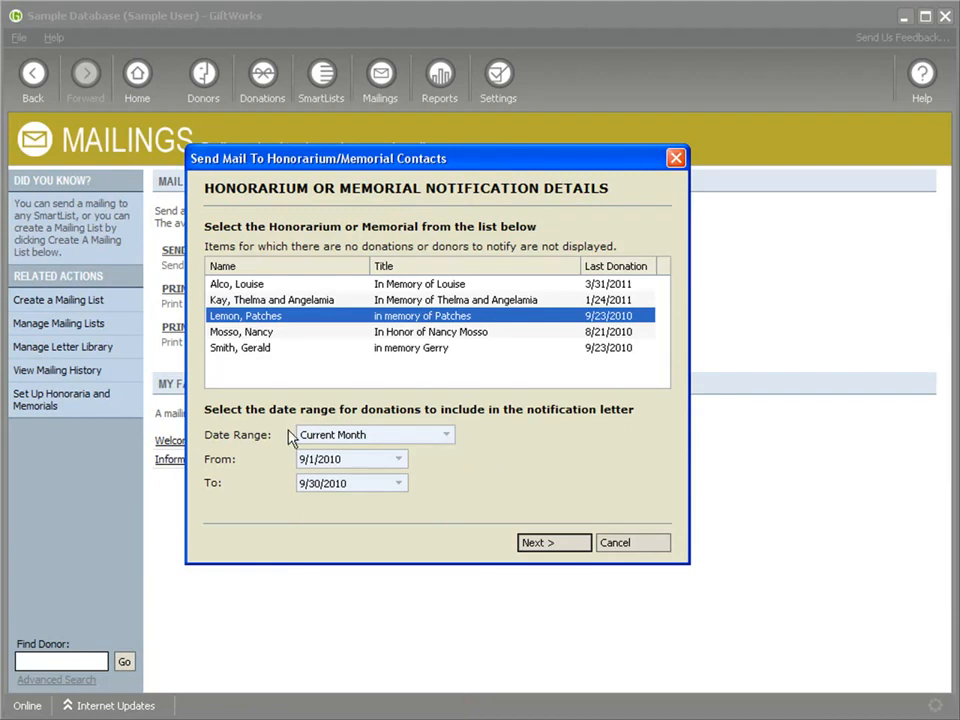
pyautogui.click(547, 545)
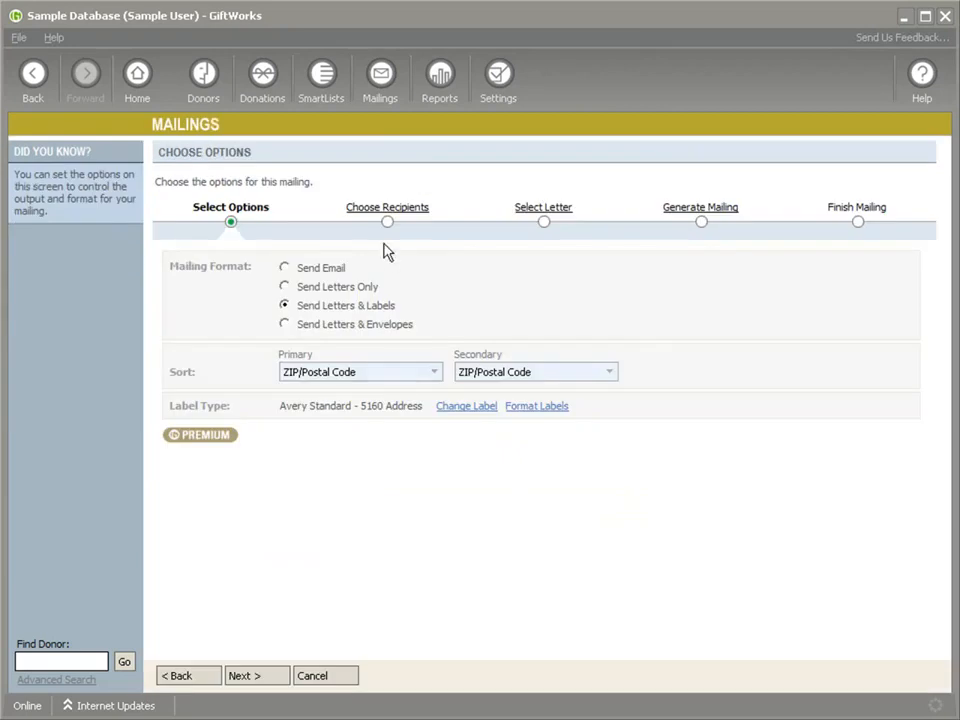
# Advance through recipients, letter and generate steps, then cancel the mailing and confirm leaving it.
pyautogui.click(377, 211)
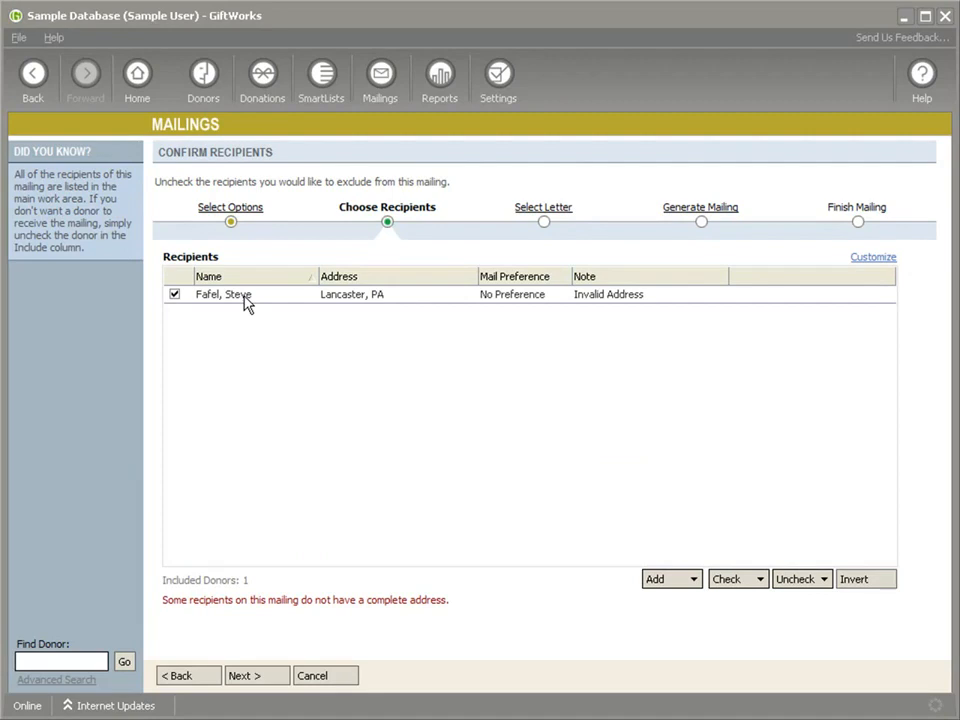
pyautogui.click(518, 210)
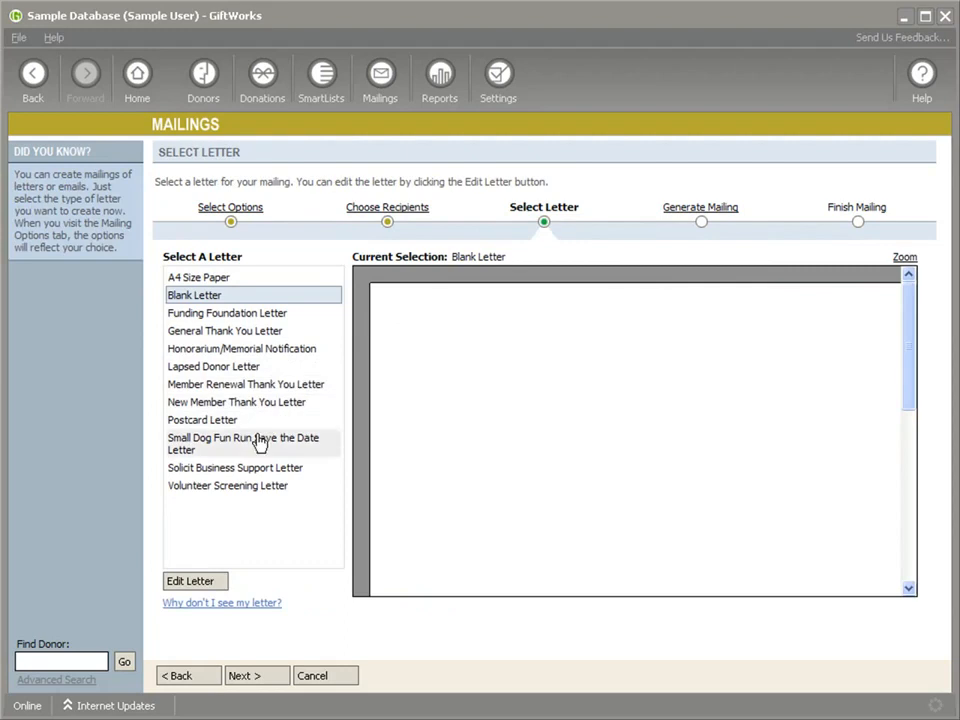
pyautogui.click(695, 210)
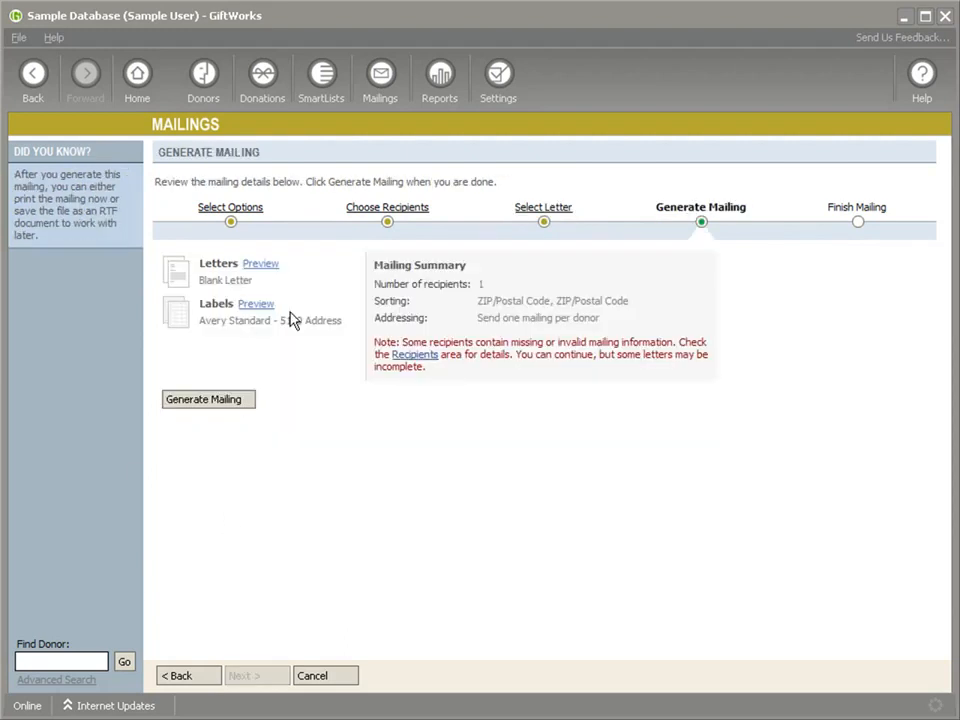
pyautogui.click(325, 680)
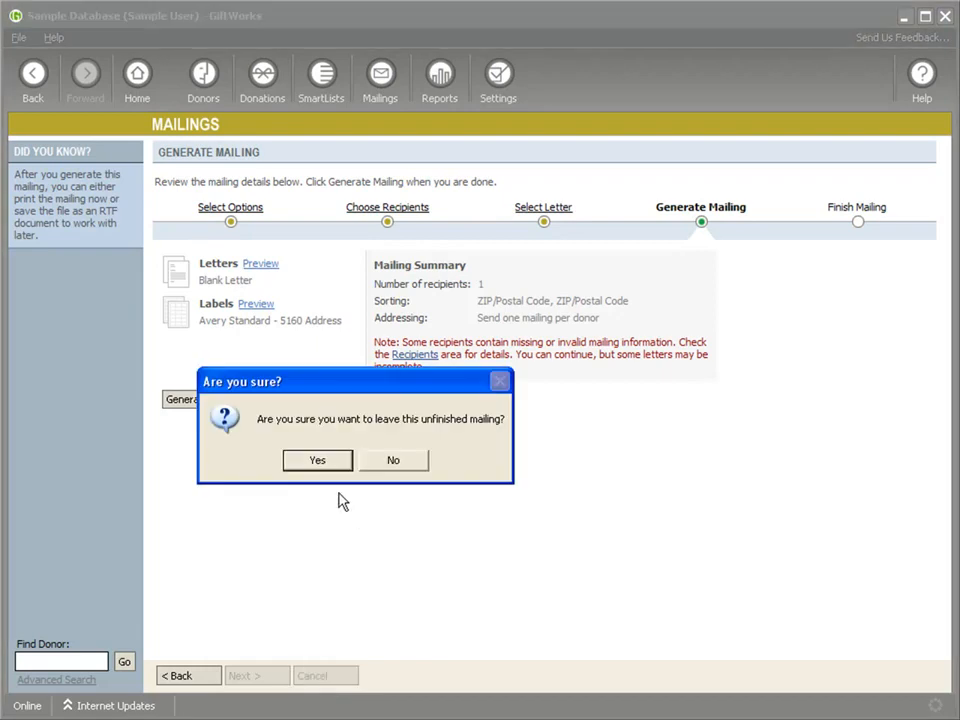
pyautogui.click(318, 458)
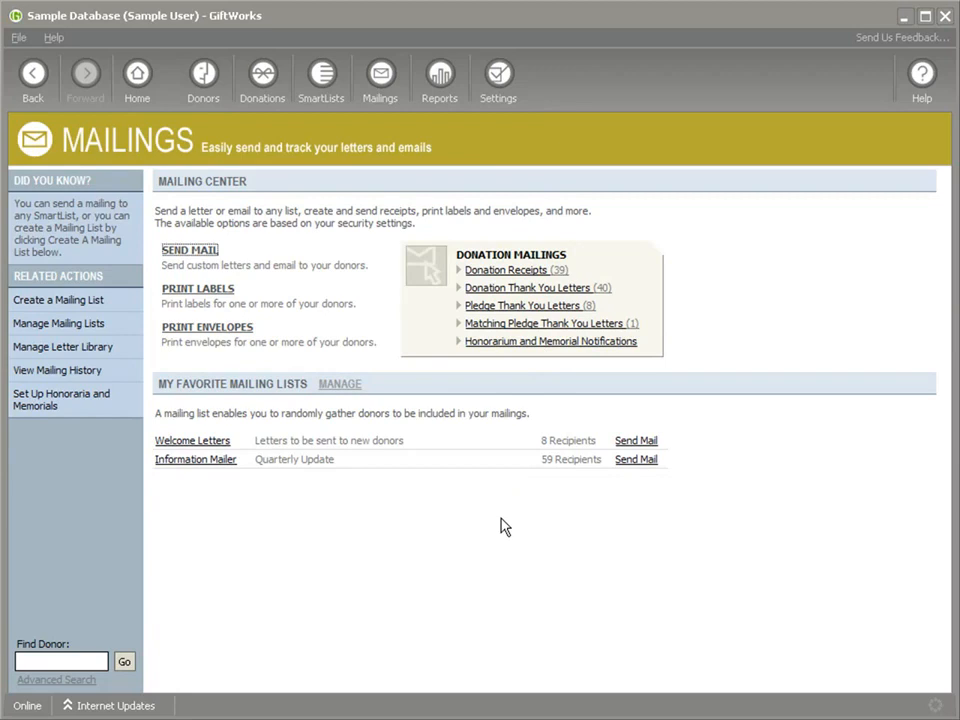
# Reach Import A File via Settings > Database, Files, and Maintenance > Import and Export Data.
pyautogui.click(500, 75)
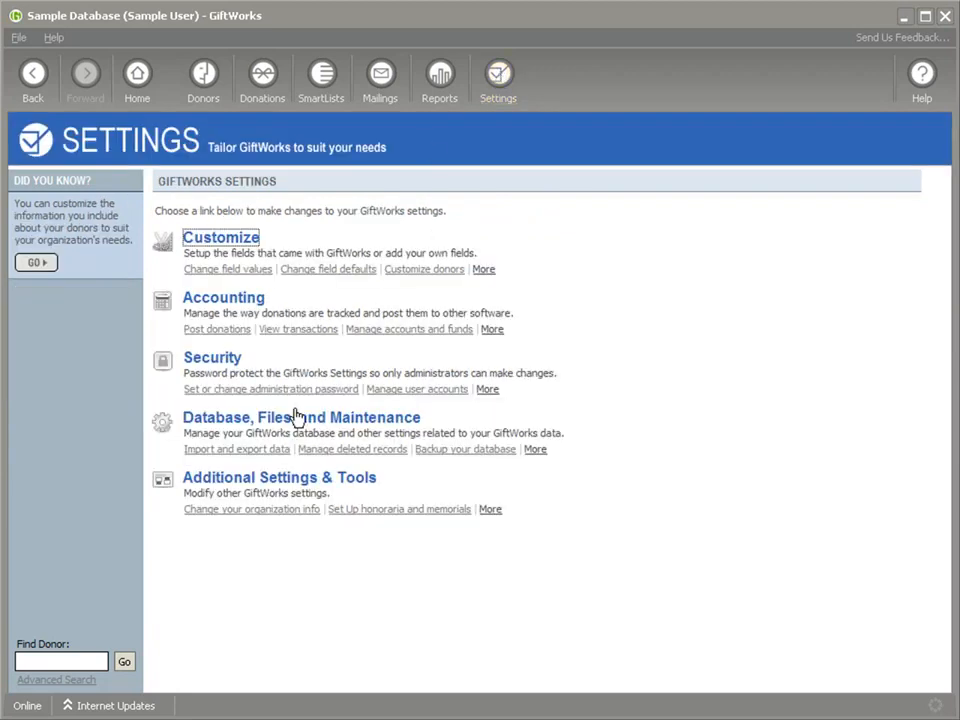
pyautogui.click(256, 422)
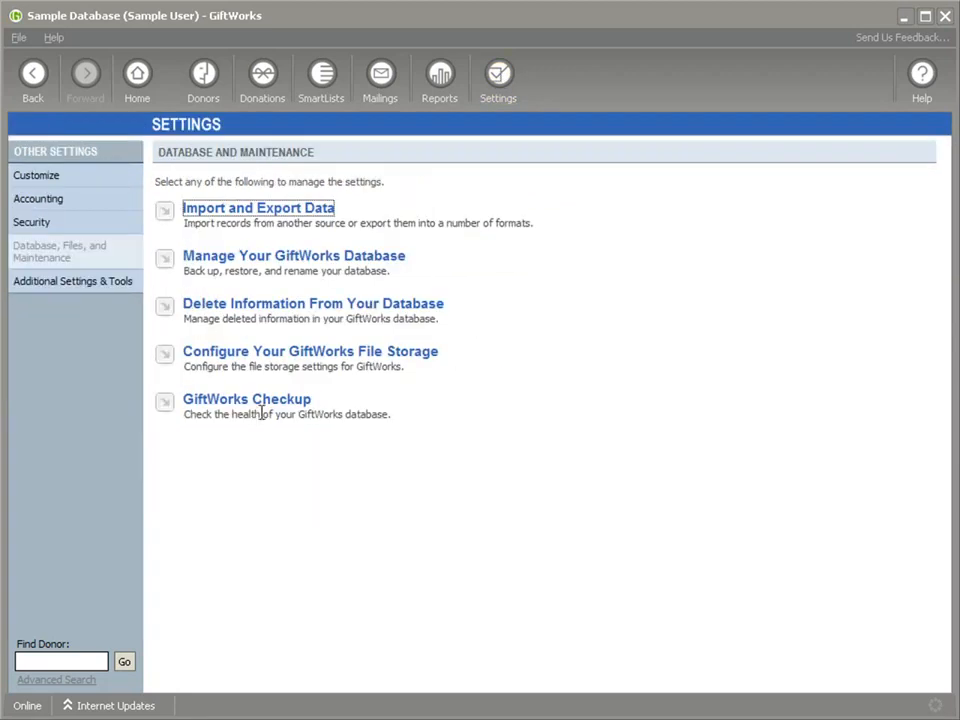
pyautogui.click(281, 218)
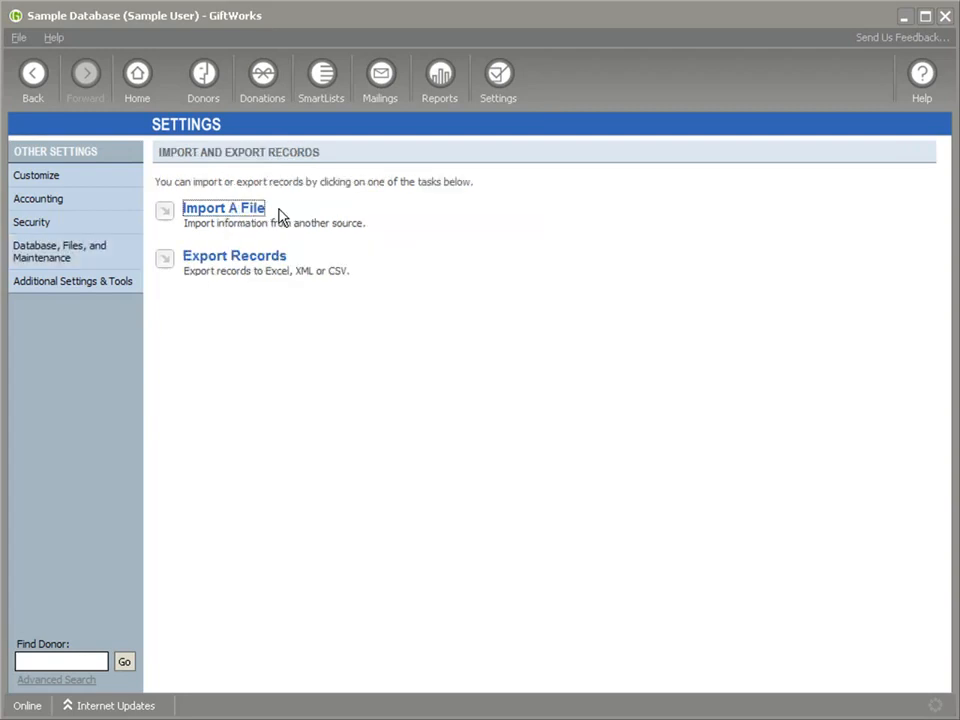
pyautogui.click(212, 220)
# Choose the Excel file from the AddingFiles folder and continue to the field assignment step.
pyautogui.click(490, 312)
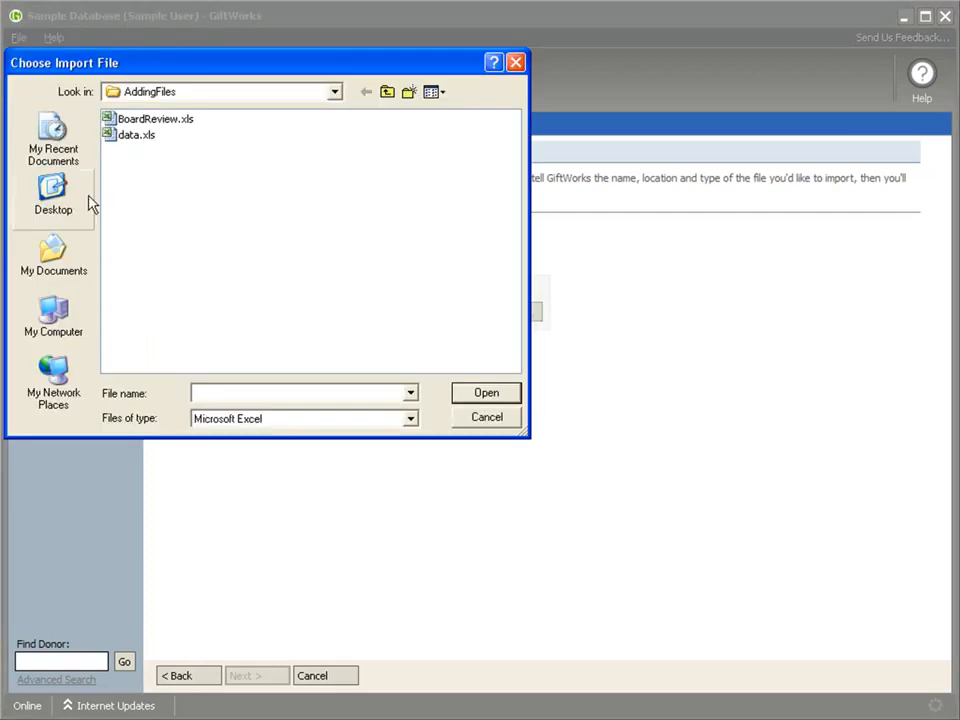
pyautogui.doubleClick(128, 136)
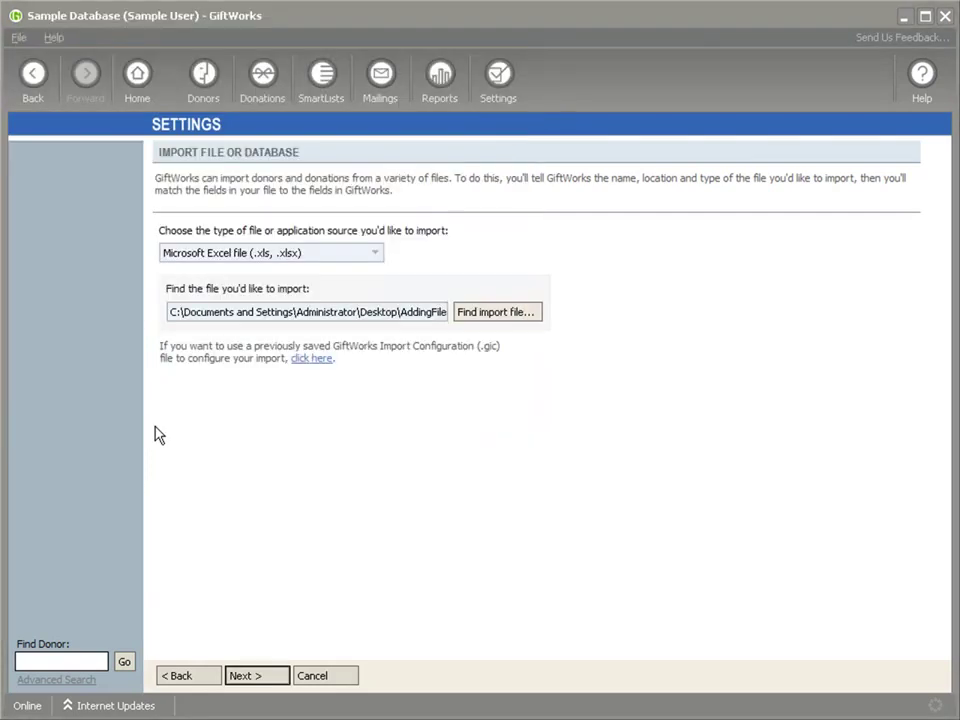
pyautogui.click(259, 680)
pyautogui.click(259, 680)
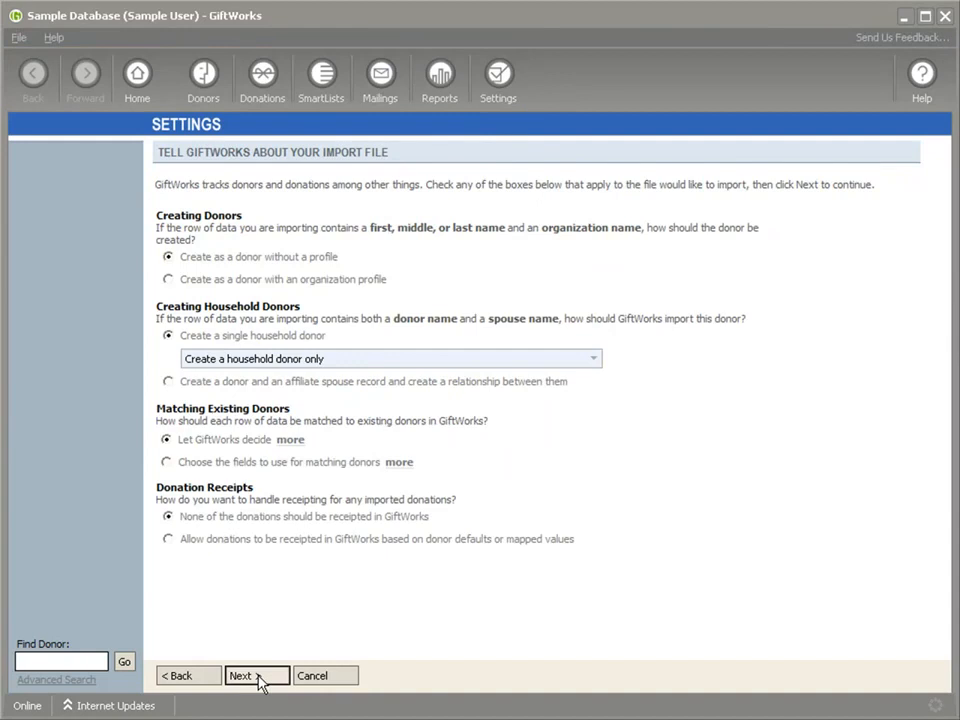
pyautogui.click(259, 680)
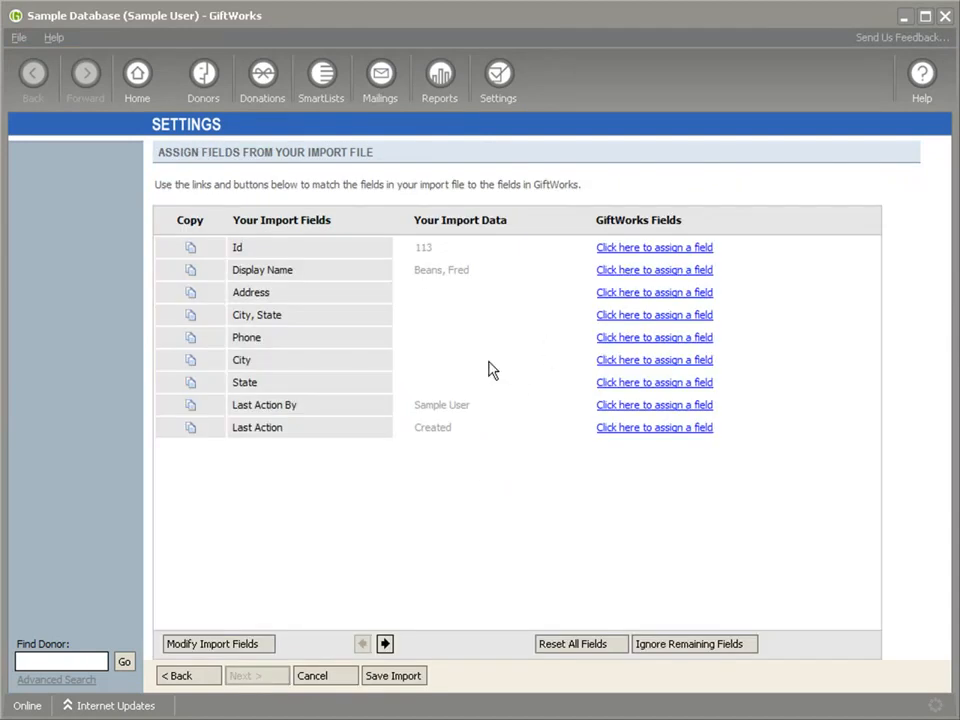
pyautogui.click(620, 361)
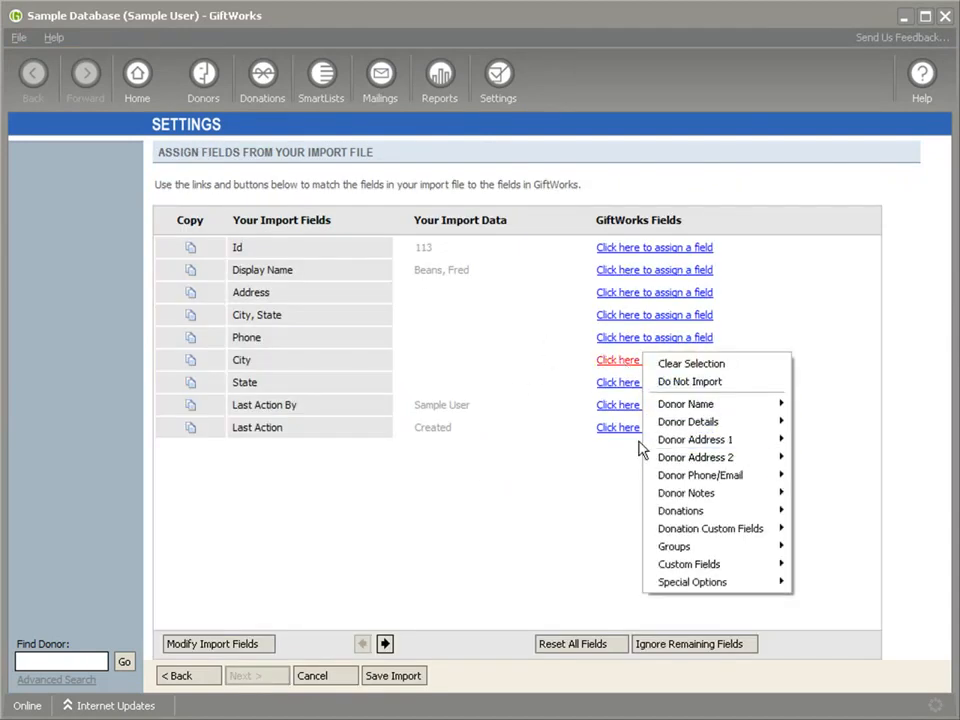
pyautogui.moveTo(828, 511)
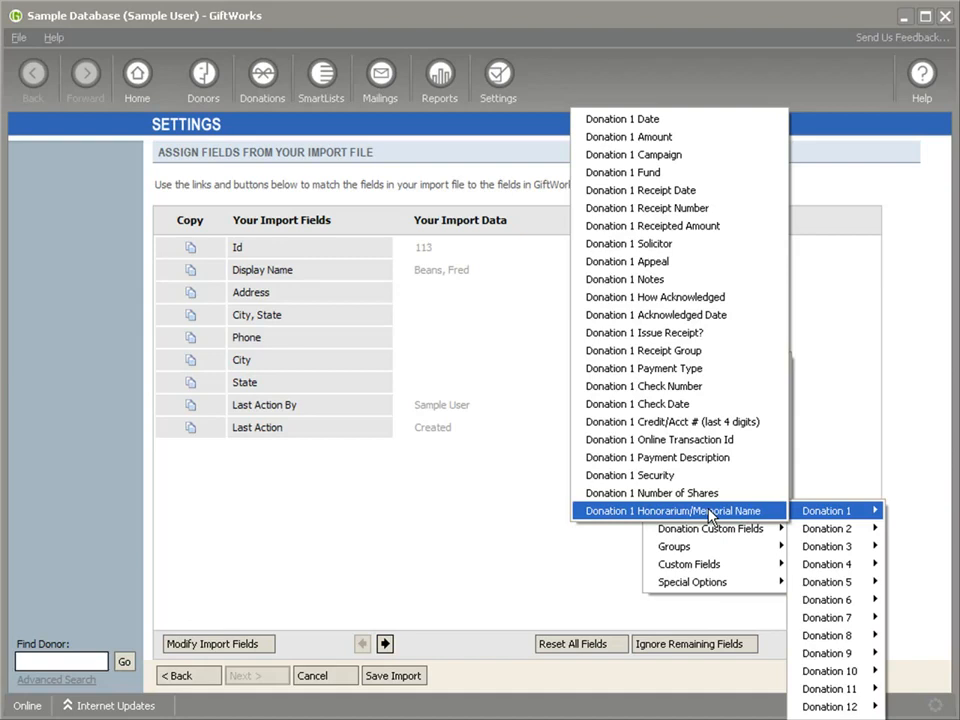
# Leave the import for the Donors dashboard, confirming Yes to lose the import changes.
pyautogui.click(482, 536)
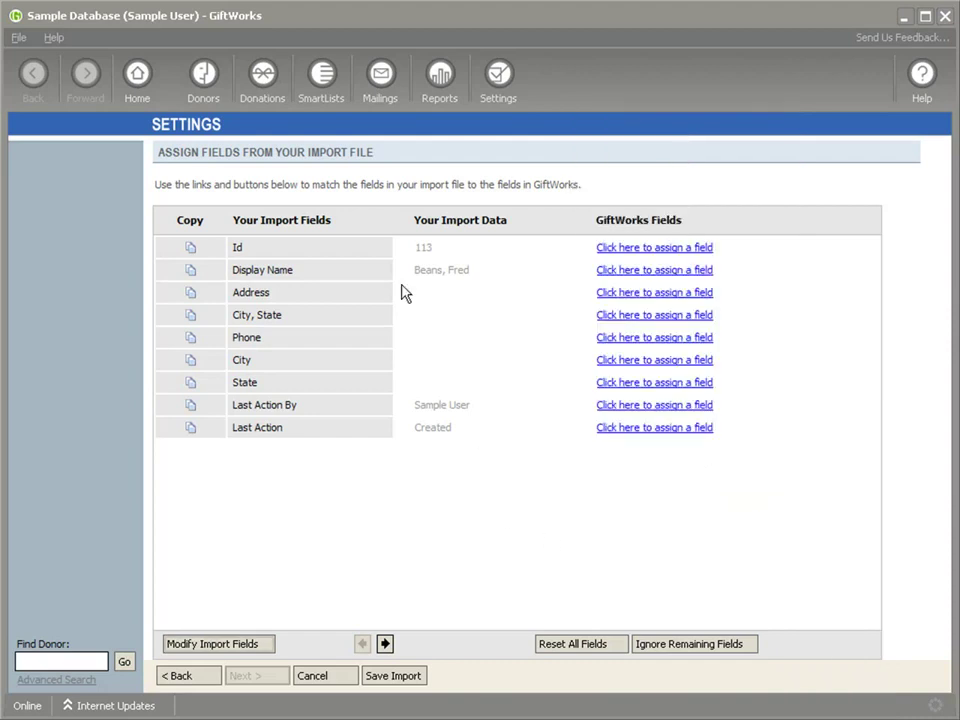
pyautogui.click(200, 85)
pyautogui.click(313, 463)
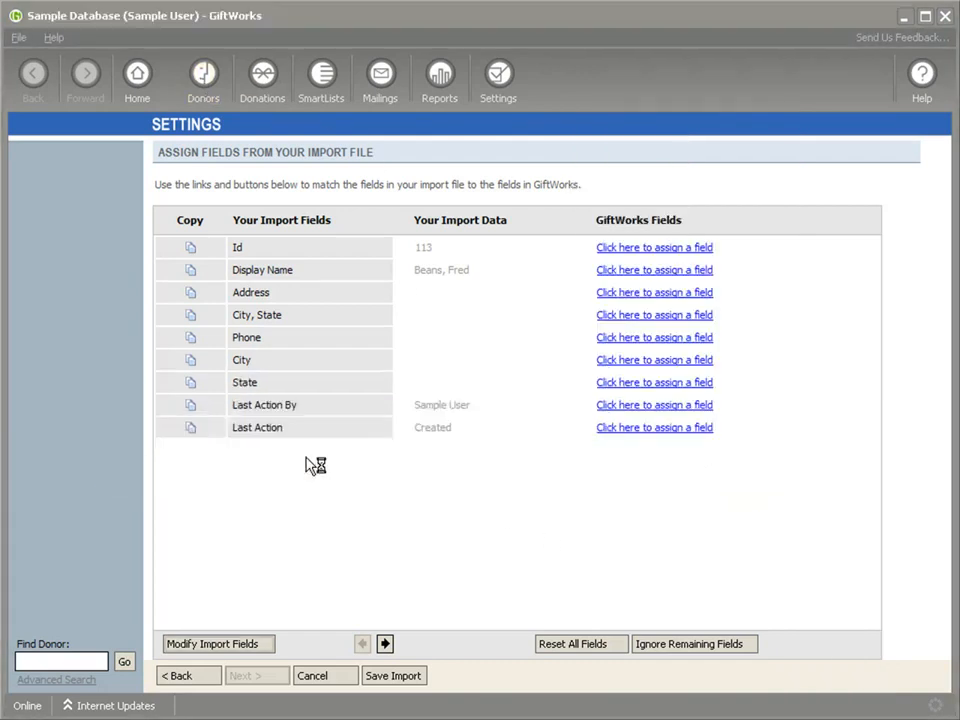